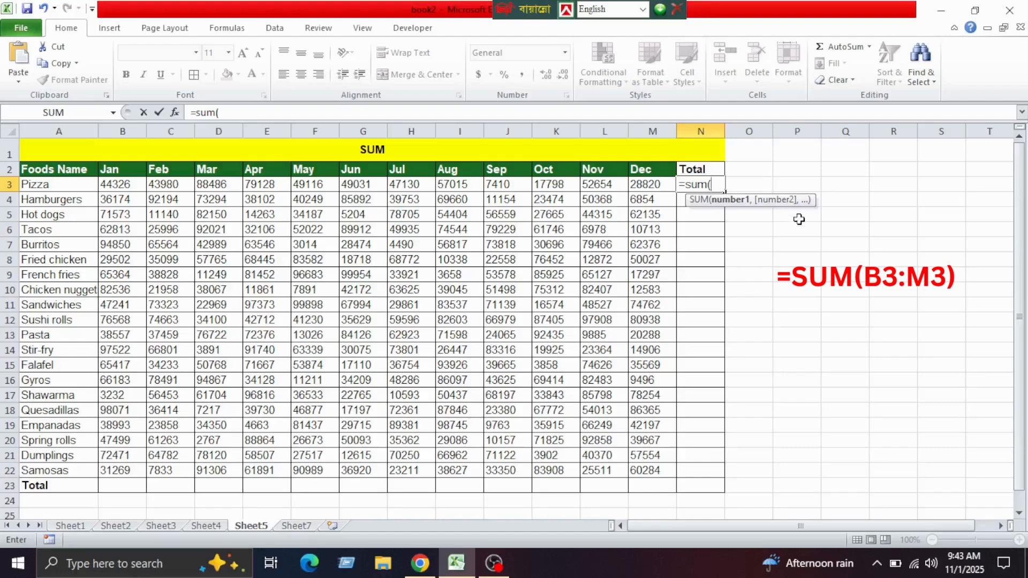
Step: Complete the Pizza total in N3 as =SUM(B3:M3) and fill the formula down the Total column through row 23
drag(117, 186, 630, 184)
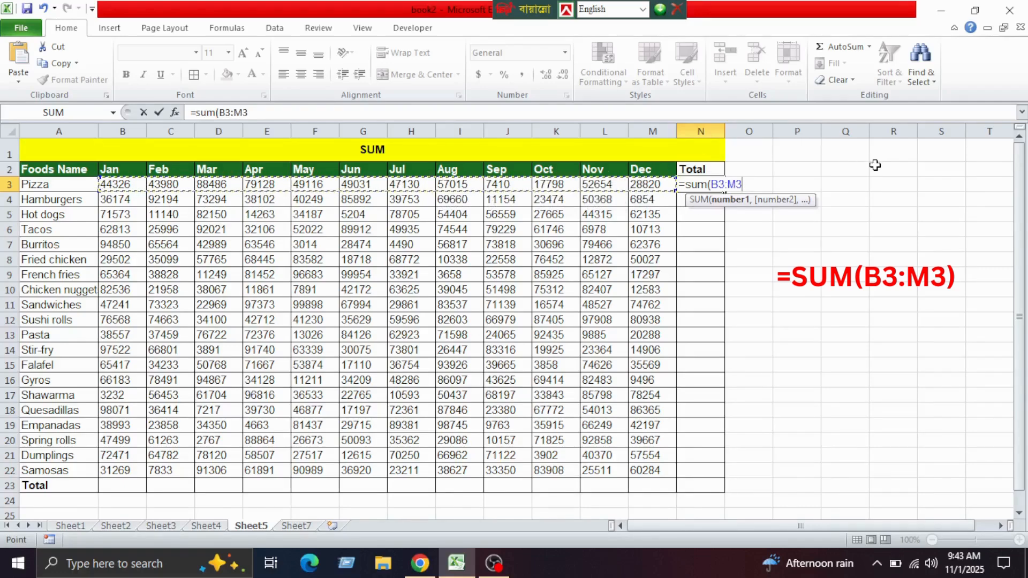
text())
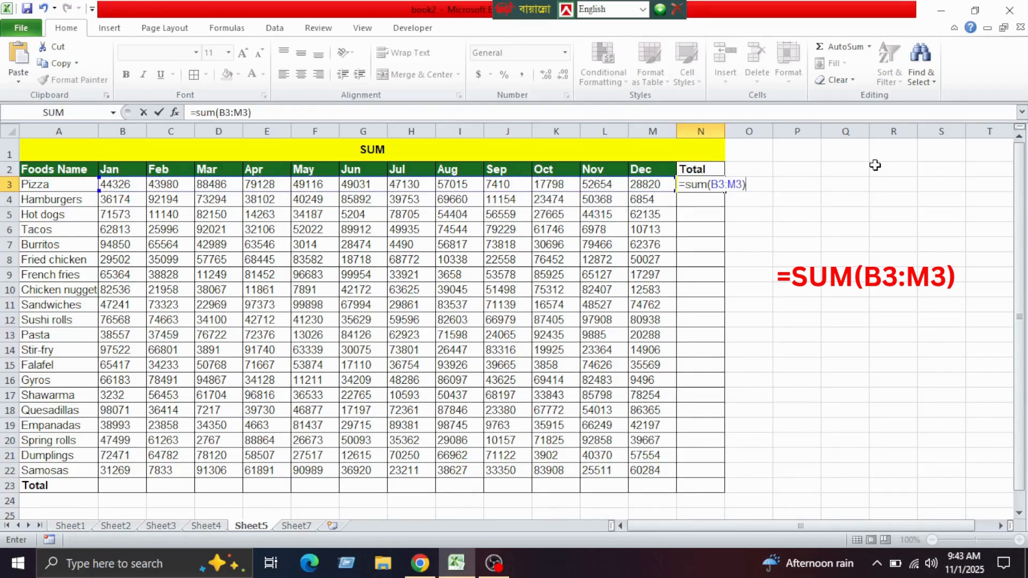
key(Return)
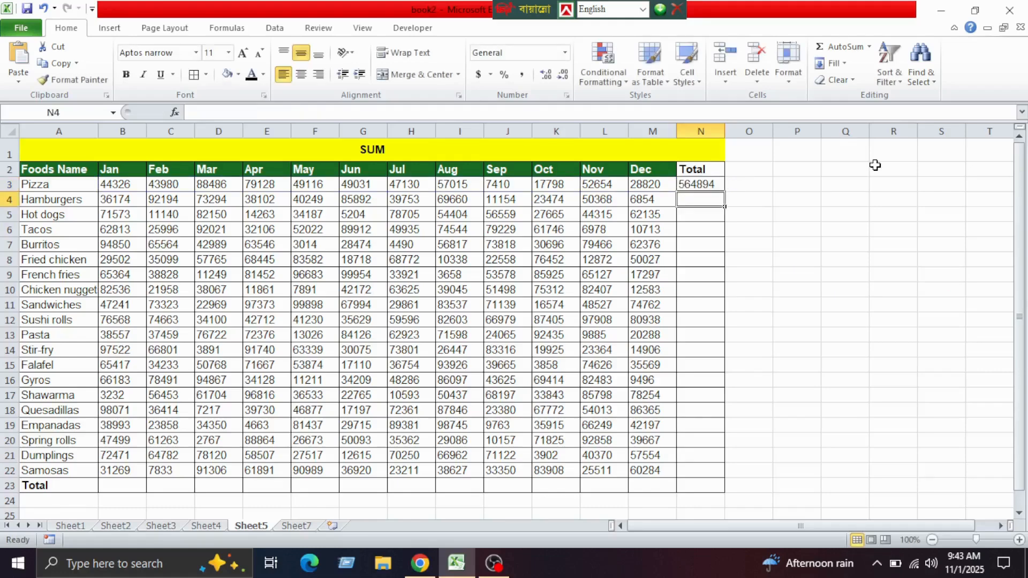
click(715, 184)
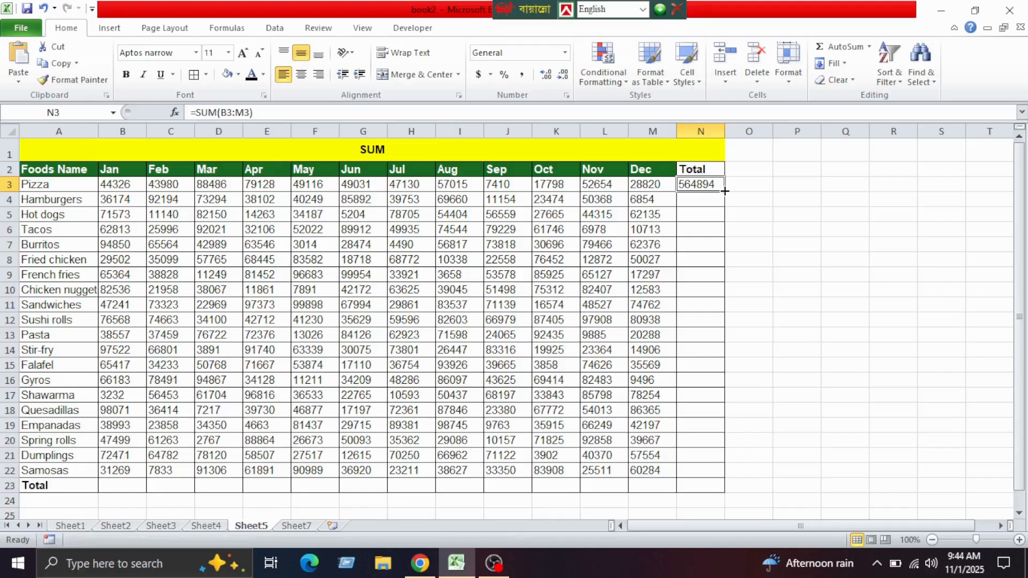
double_click(724, 191)
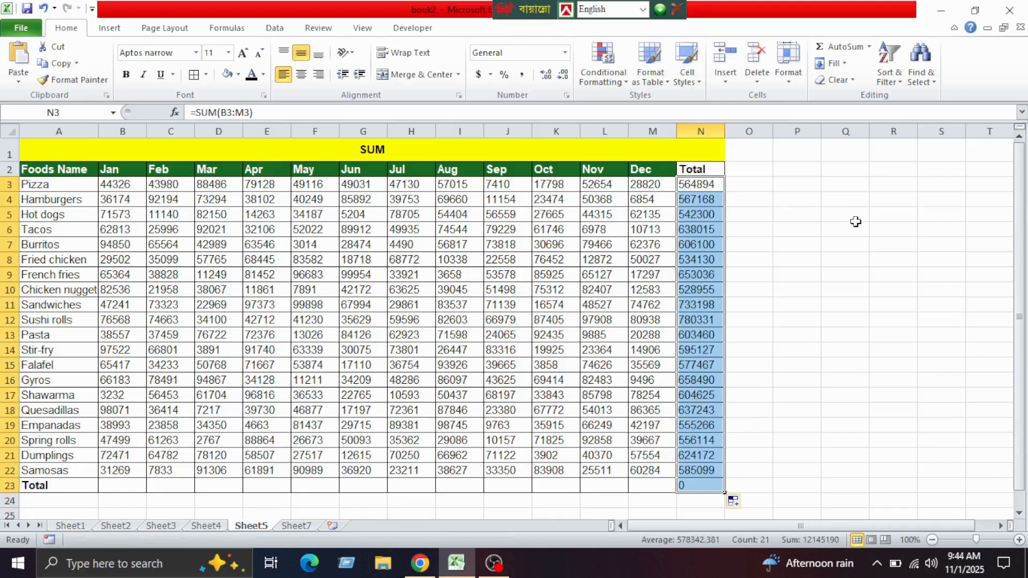
click(874, 220)
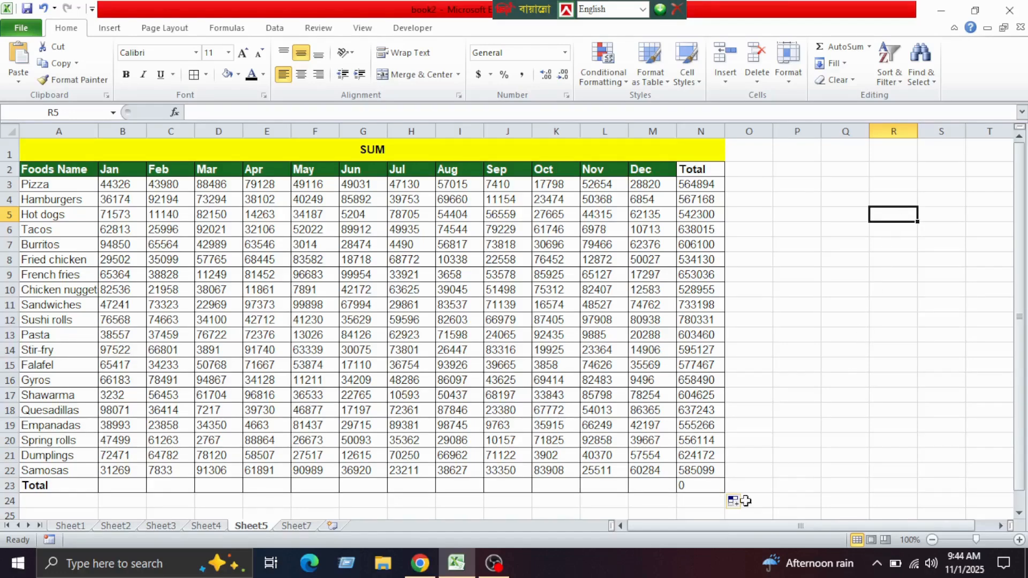
Step: Delete the formula from cell N23, where the Total row meets the Total column
click(696, 483)
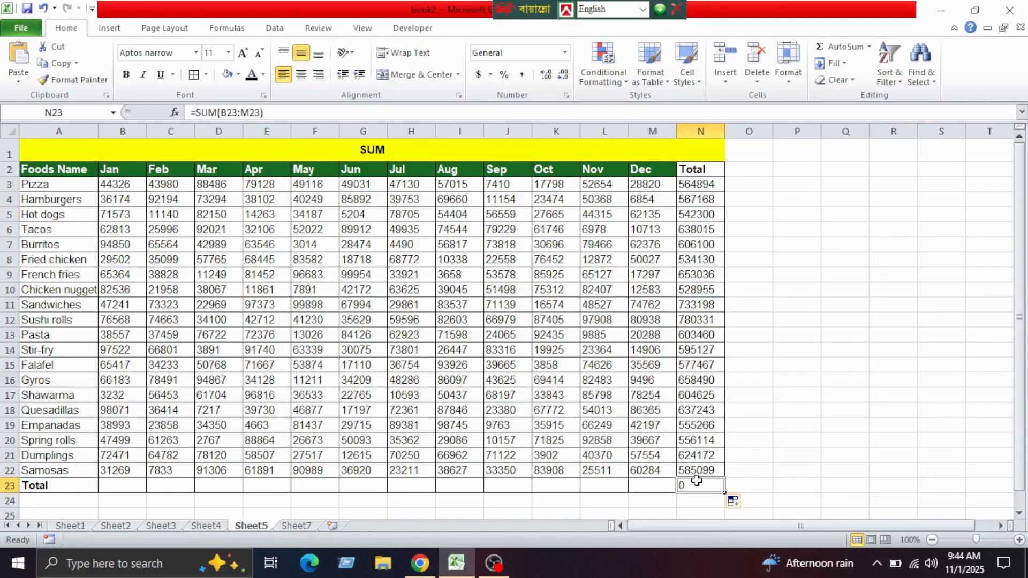
key(Delete)
click(875, 395)
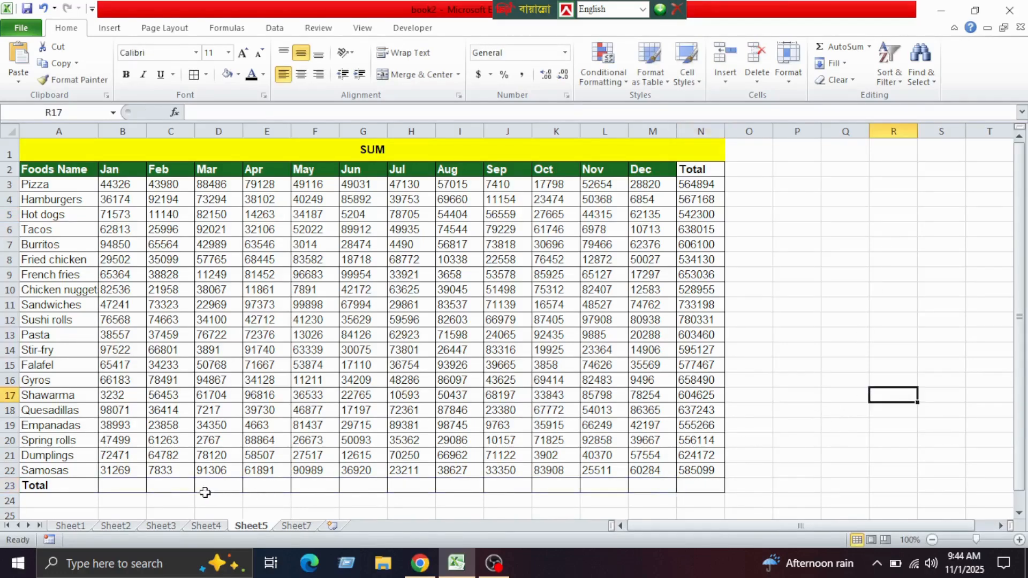
Step: Enter =SUM(B3:B22) in cell B23 to total the January column
click(137, 486)
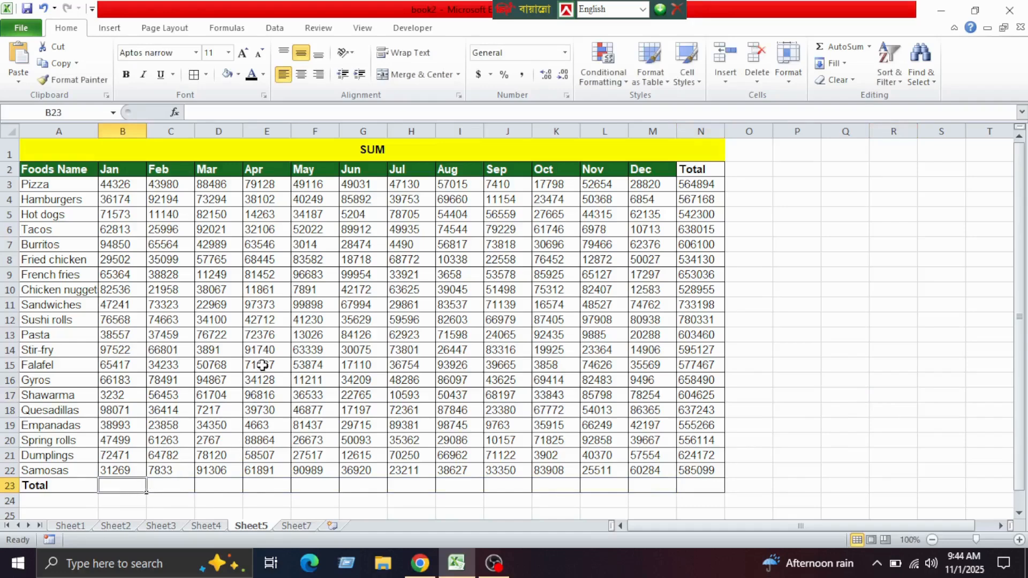
text(=sum)
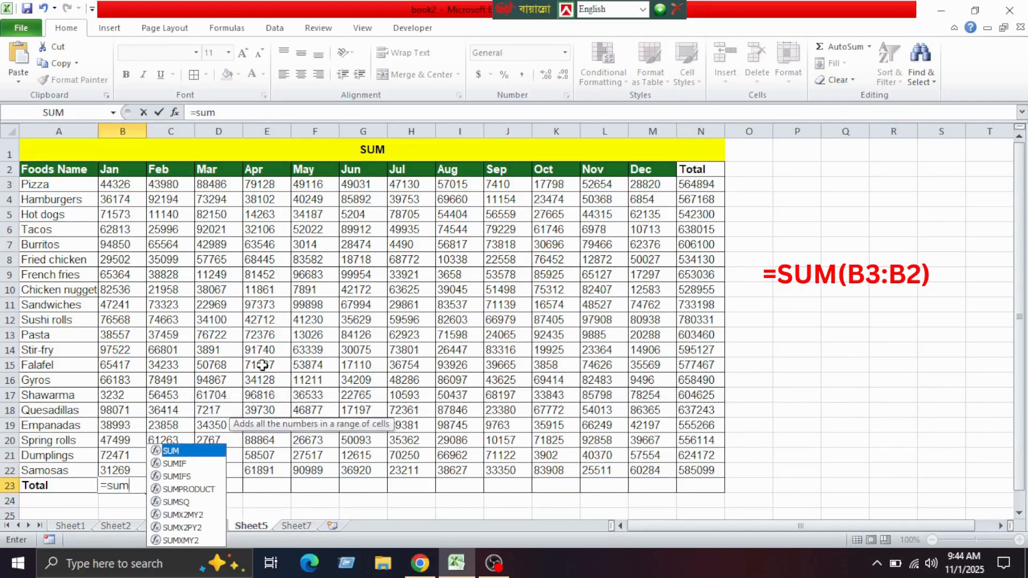
text(()
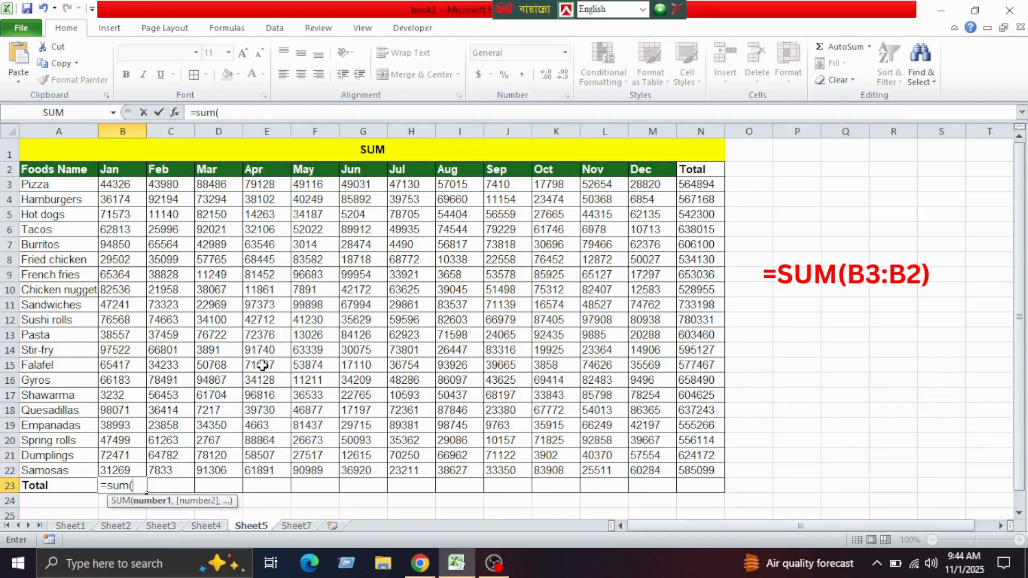
drag(124, 184, 138, 464)
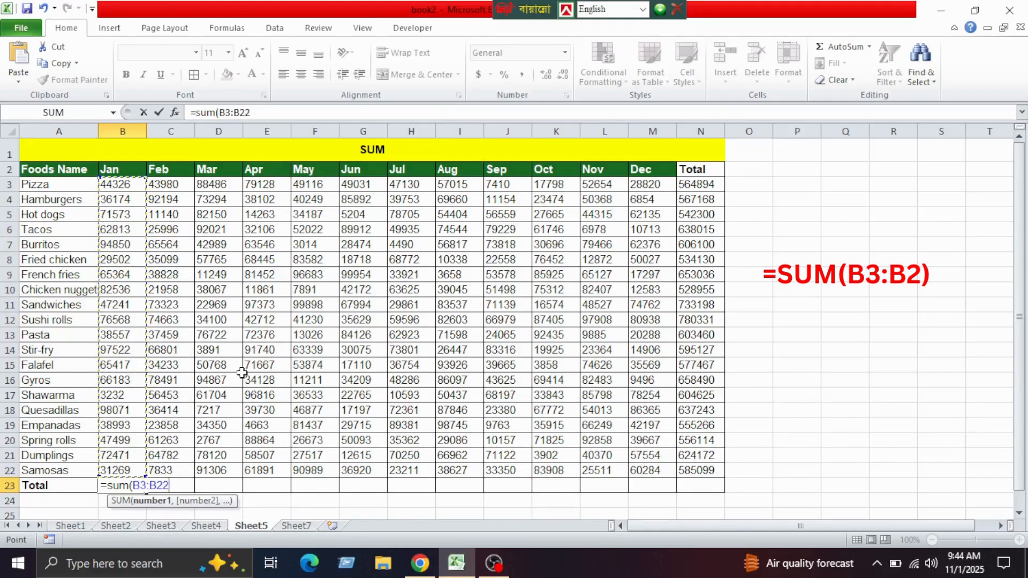
text())
key(Return)
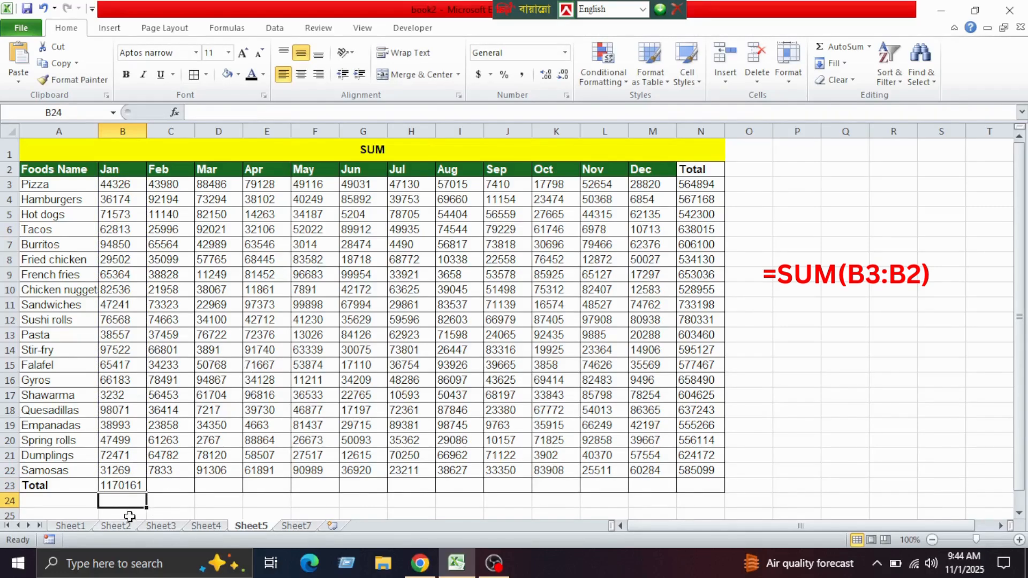
Step: Fill the B23 formula across the Total row to N23 and auto-fit the width of column N
click(135, 486)
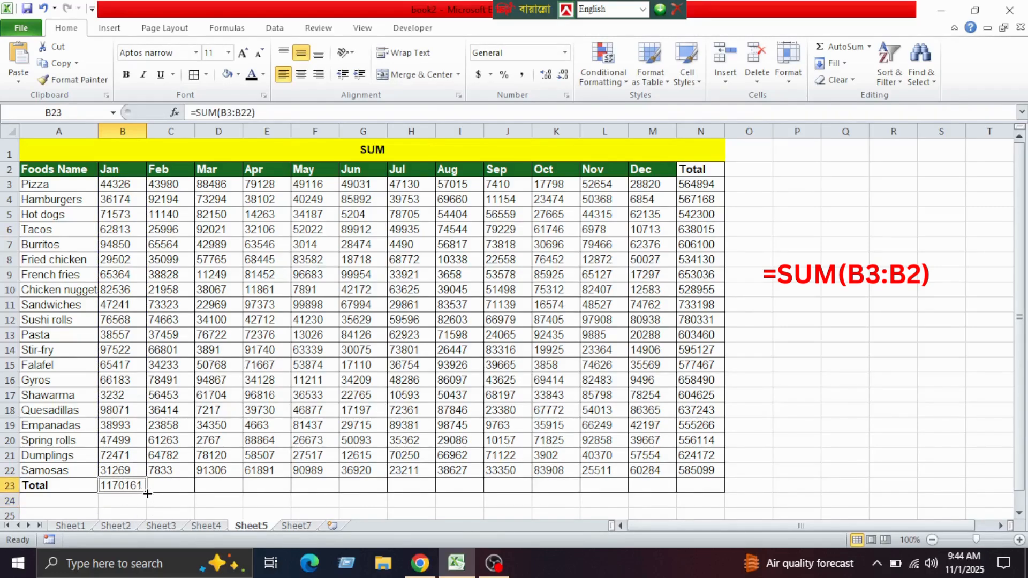
drag(147, 493, 710, 485)
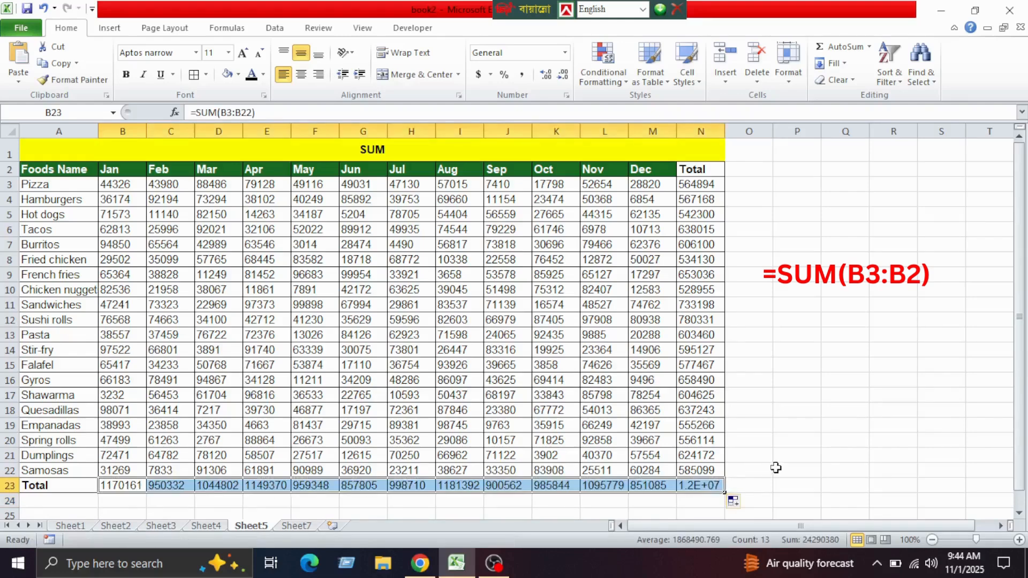
double_click(724, 127)
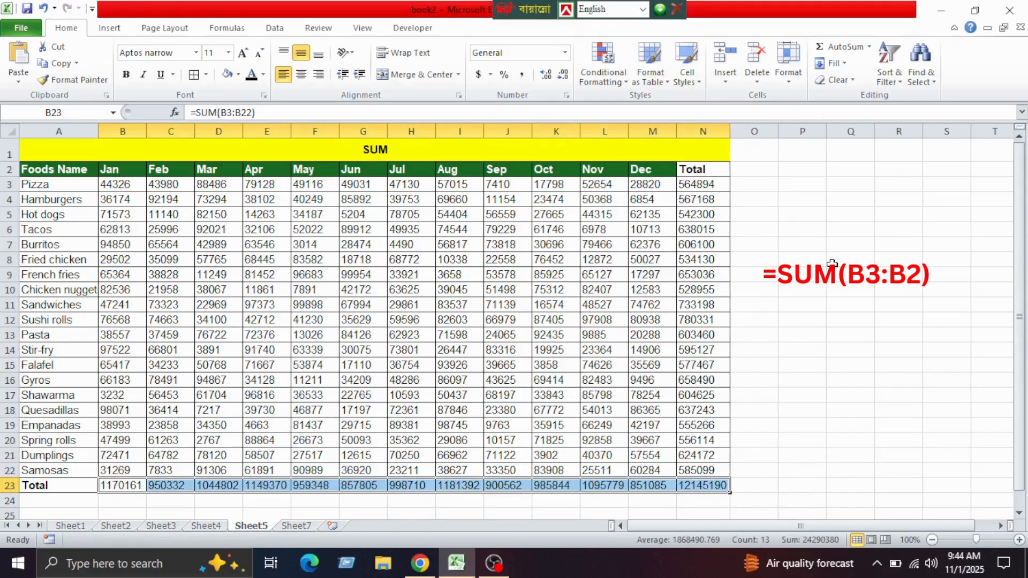
click(897, 334)
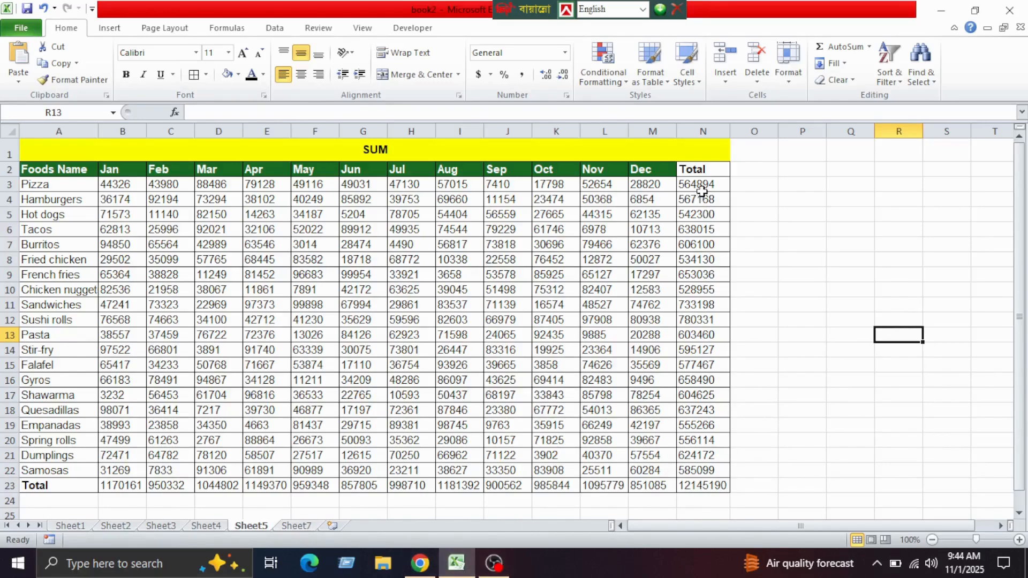
Step: Clear the contents of the Total column from N3 to N23
drag(701, 191, 705, 478)
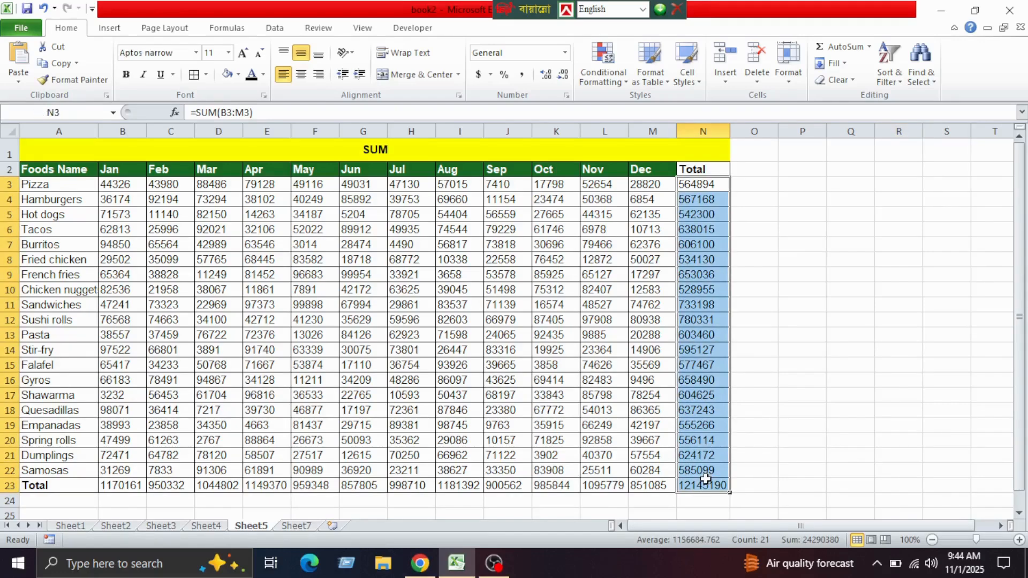
key(BackSpace)
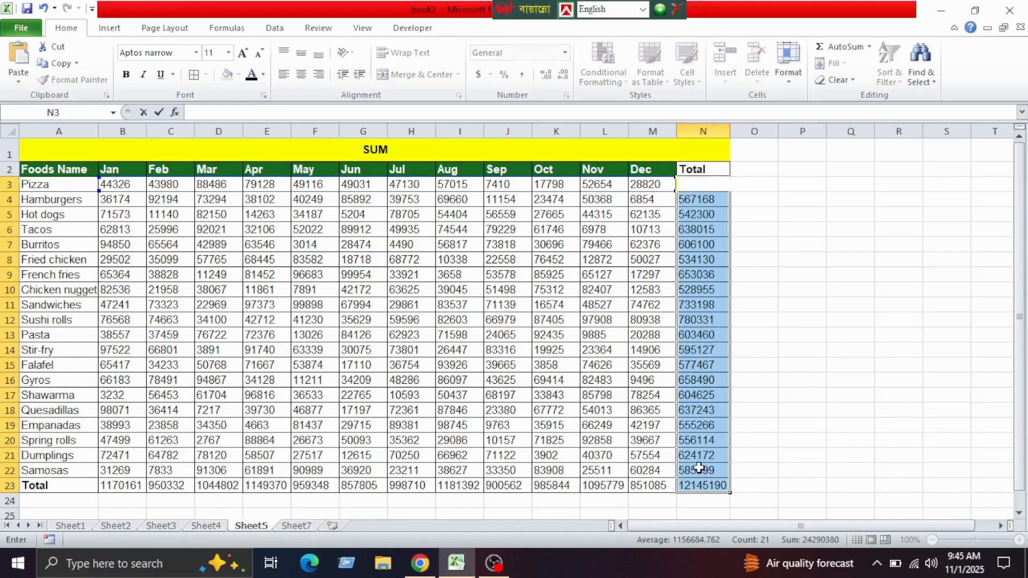
right_click(706, 260)
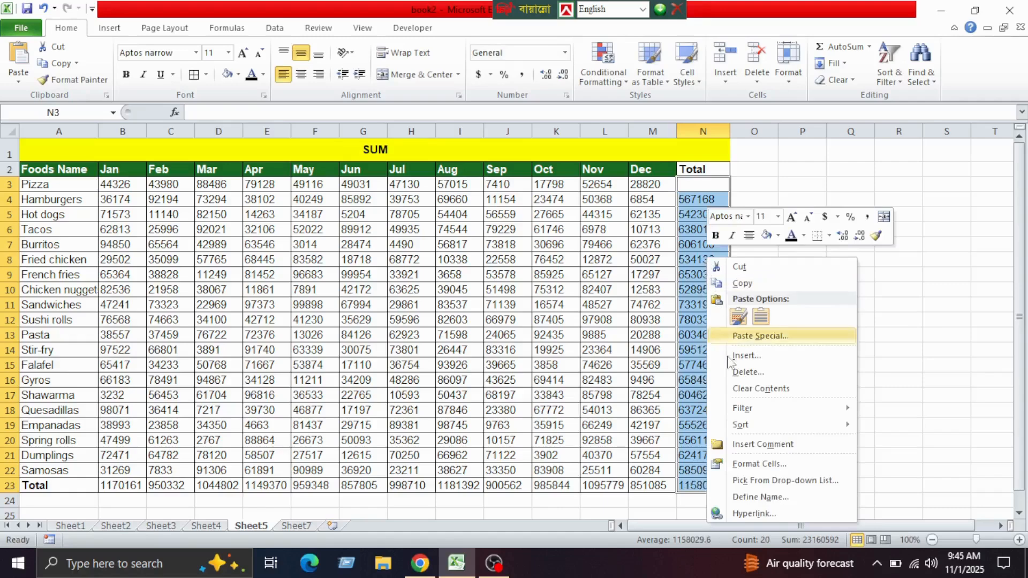
click(760, 388)
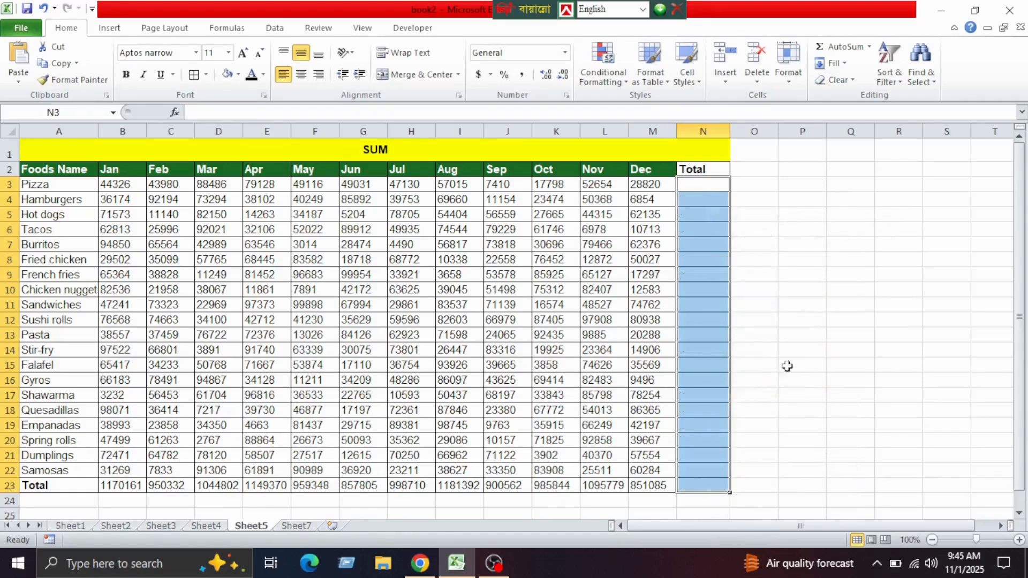
click(787, 366)
Step: Clear the contents of the Total row from B23 to N23
drag(128, 490, 702, 488)
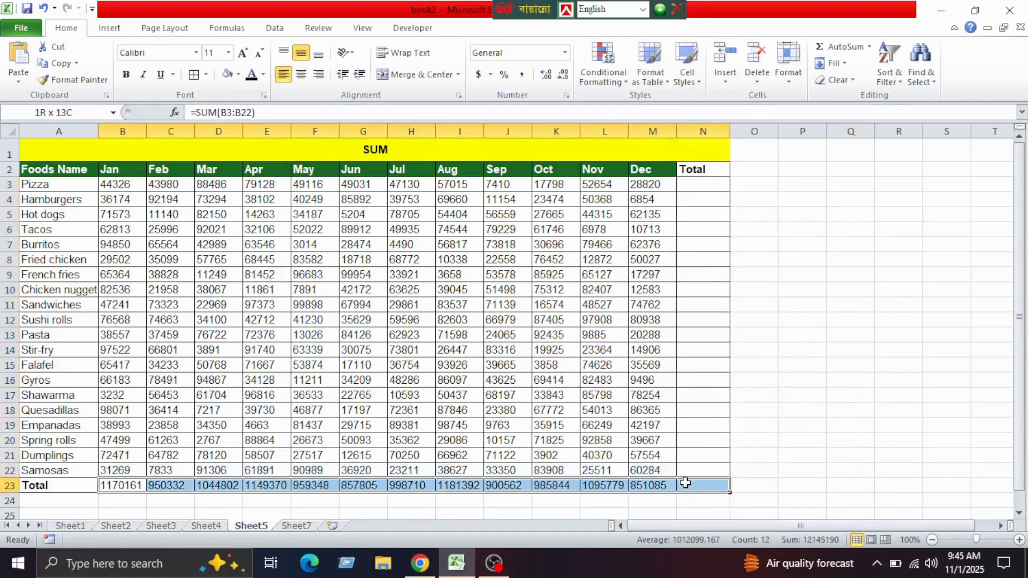
right_click(652, 486)
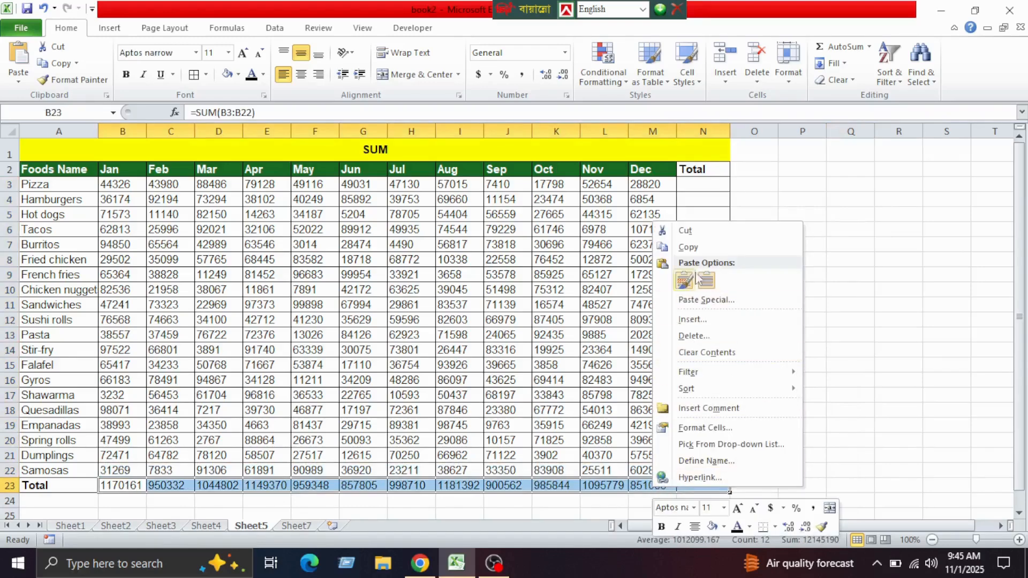
click(698, 354)
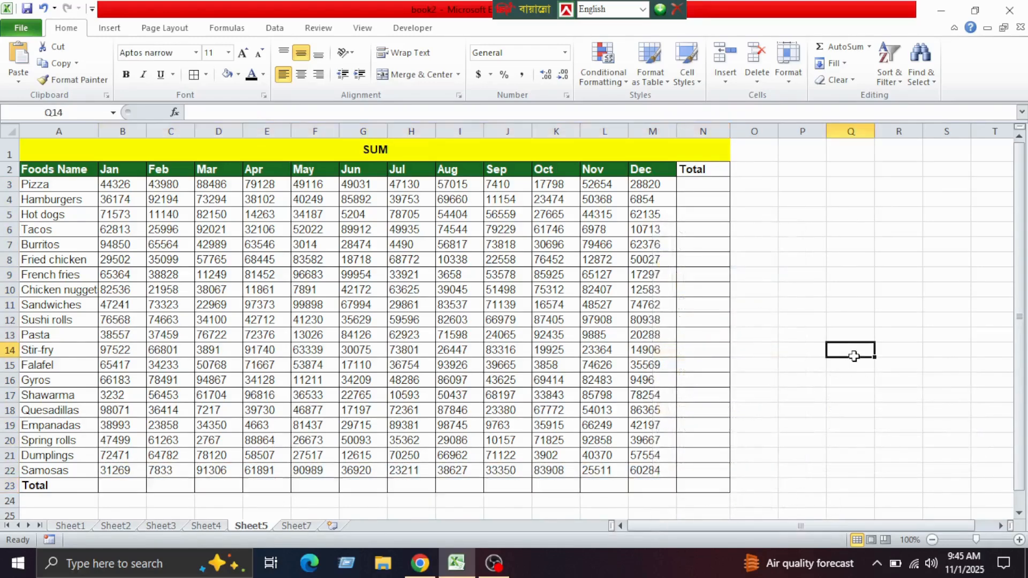
click(701, 487)
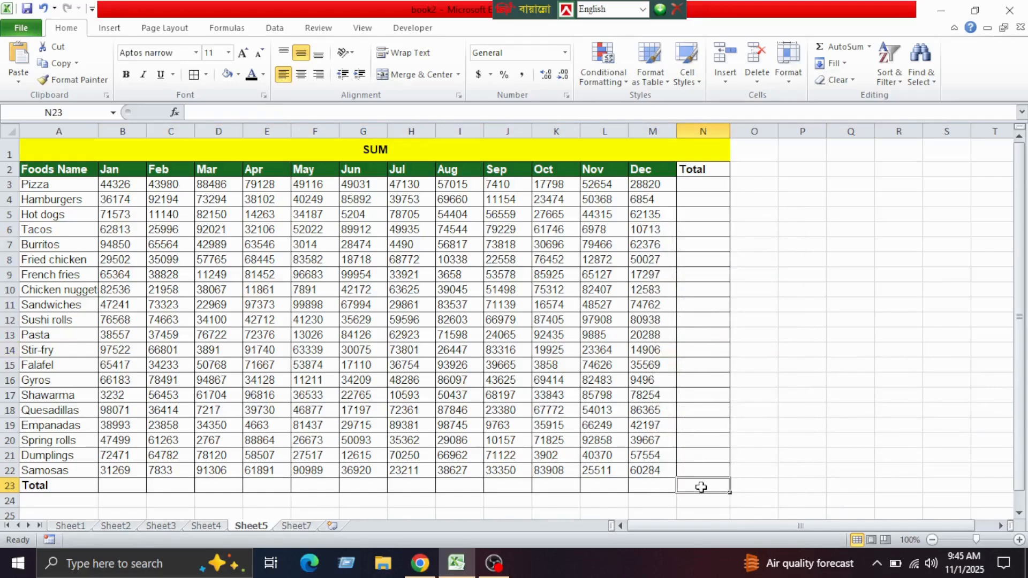
click(991, 274)
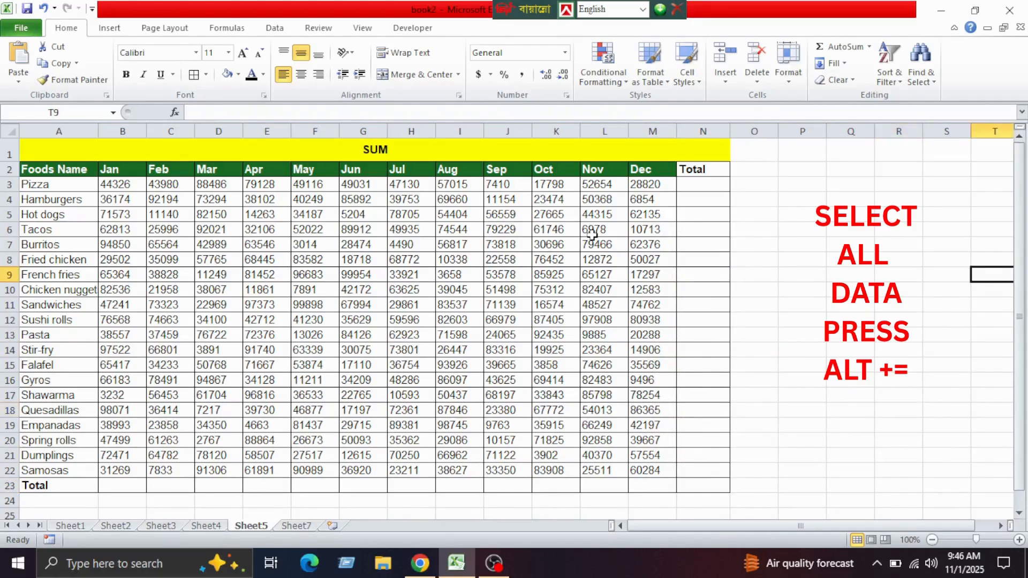
Step: Try AutoSum on the range B3:N23 to total every food and month, and undo it
drag(118, 184, 685, 485)
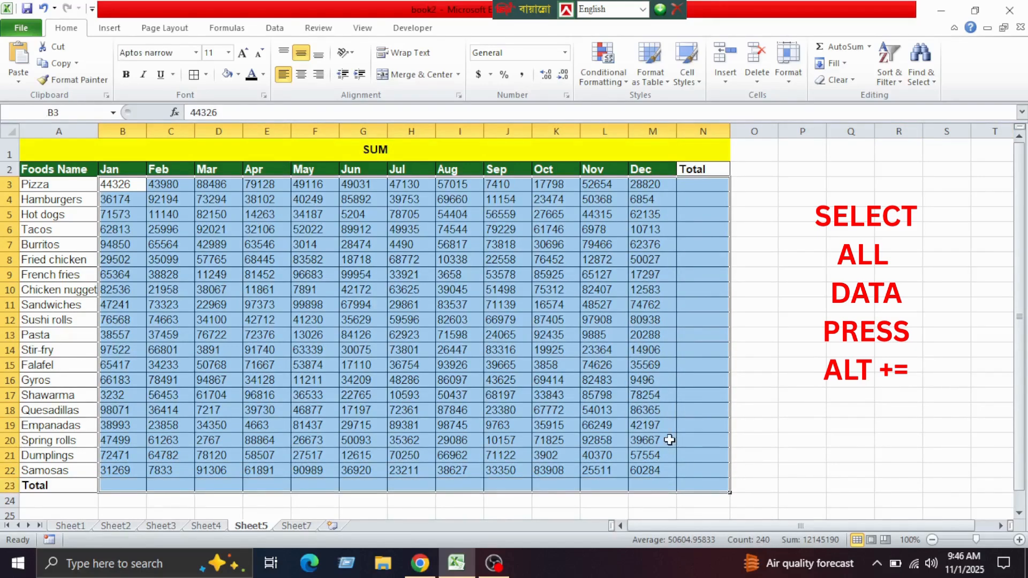
key(alt+equal)
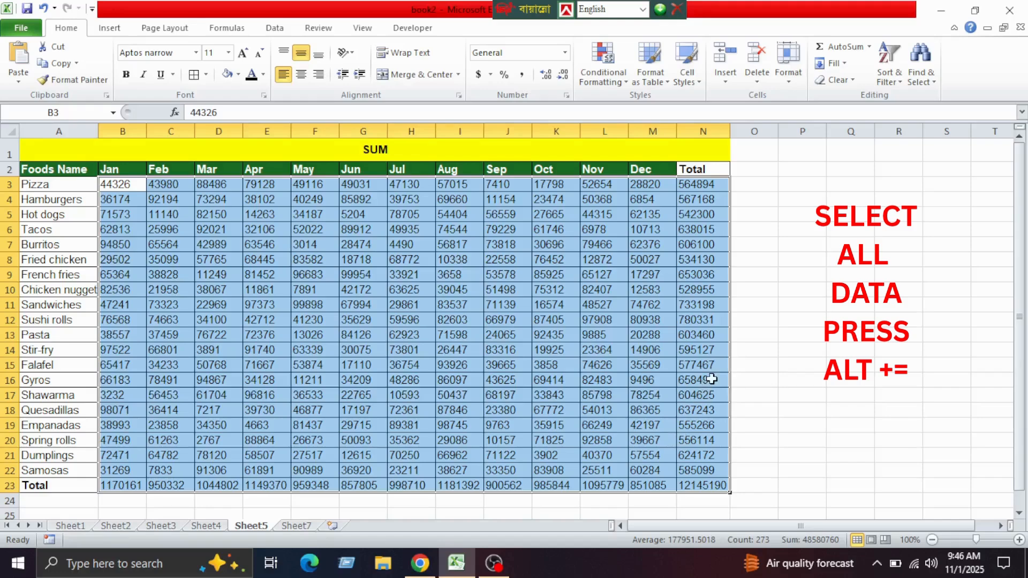
click(43, 8)
click(915, 310)
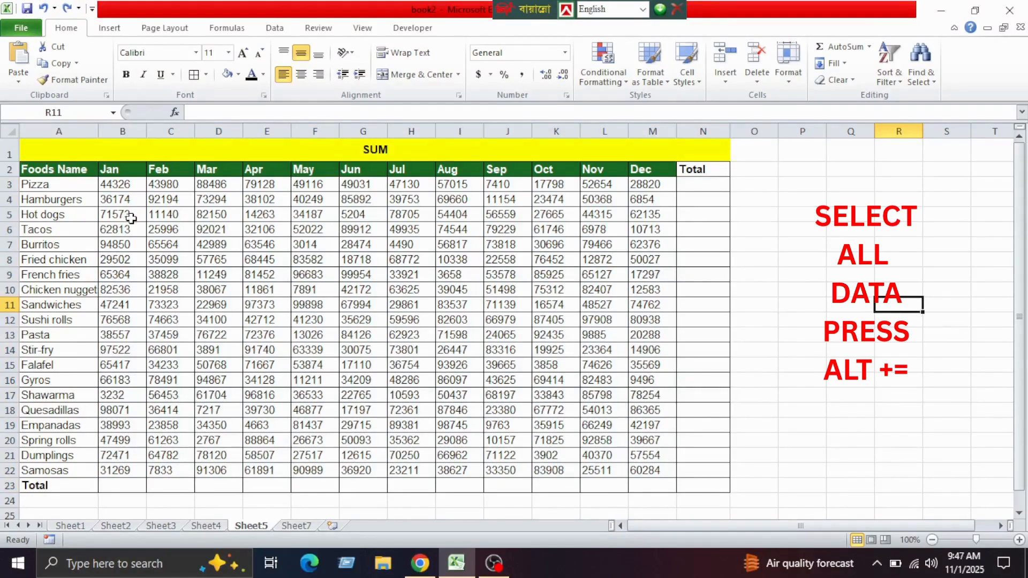
Step: Select B3:N23 and apply AutoSum to fill in all row and column totals at once
drag(123, 185, 699, 485)
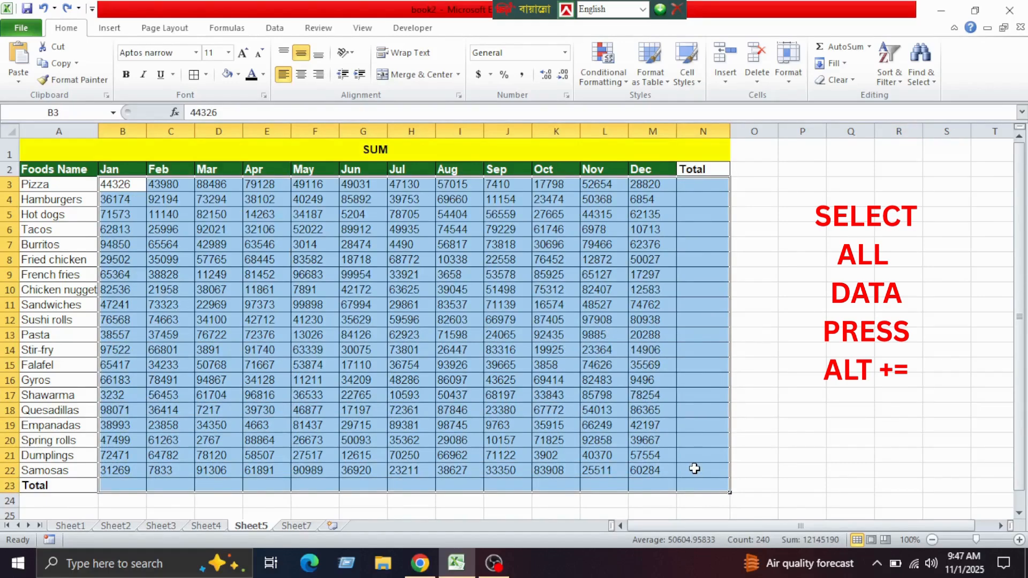
key(alt+equal)
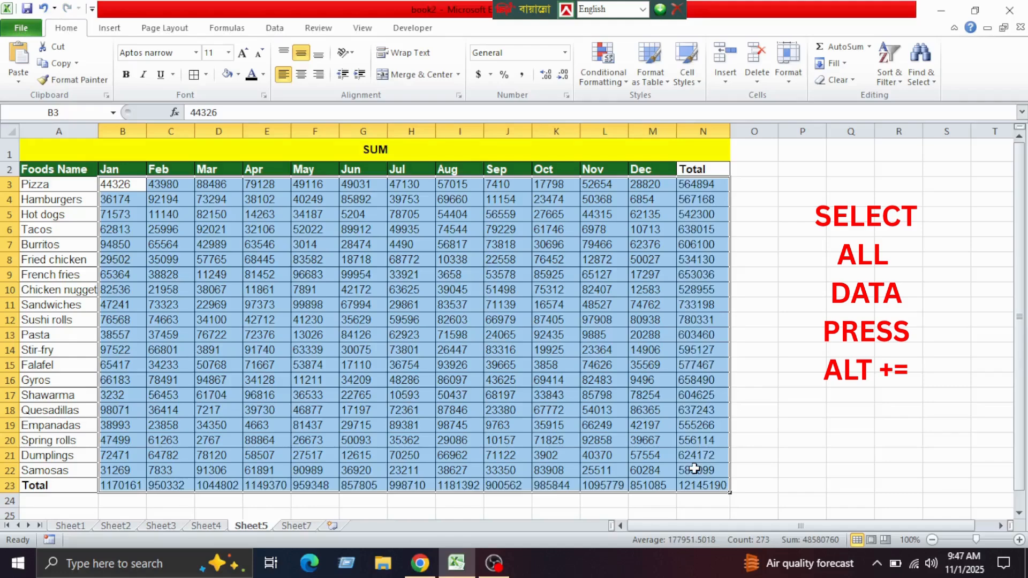
click(896, 386)
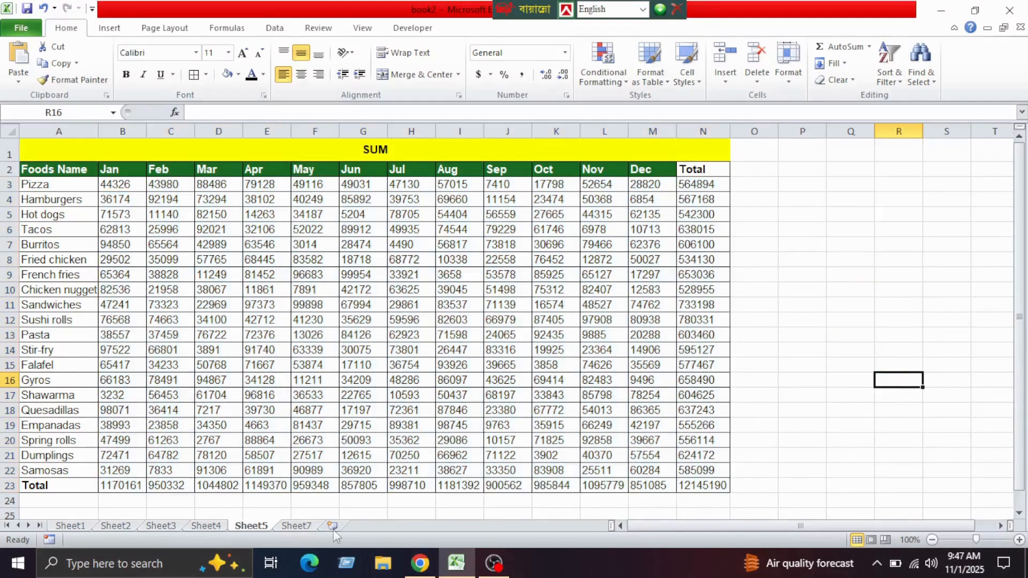
Step: On Sheet7, enter =AVERAGE(B3:M3) in N3 to average the Pizza row
click(296, 525)
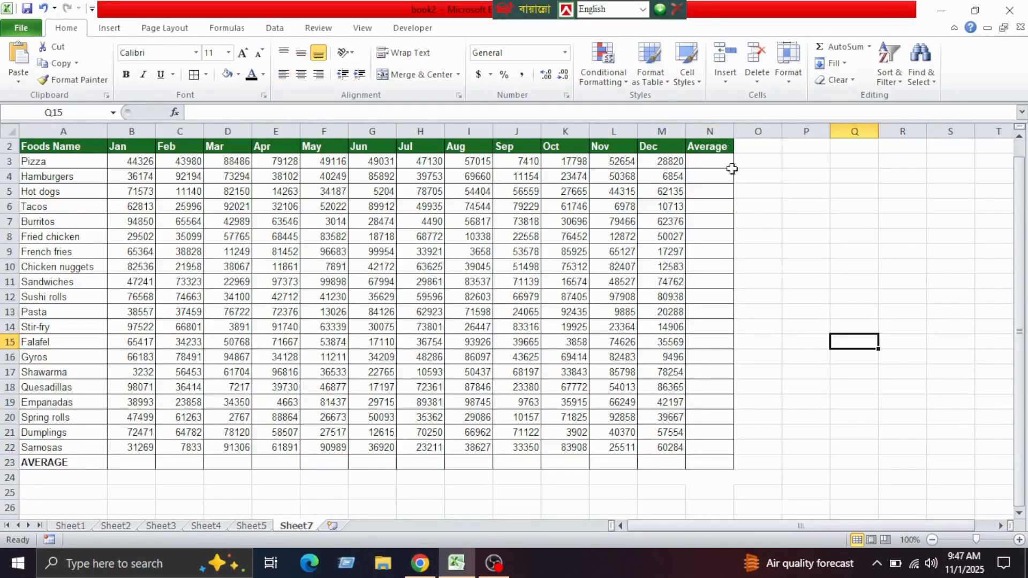
scroll(838, 239, up, 1)
click(701, 182)
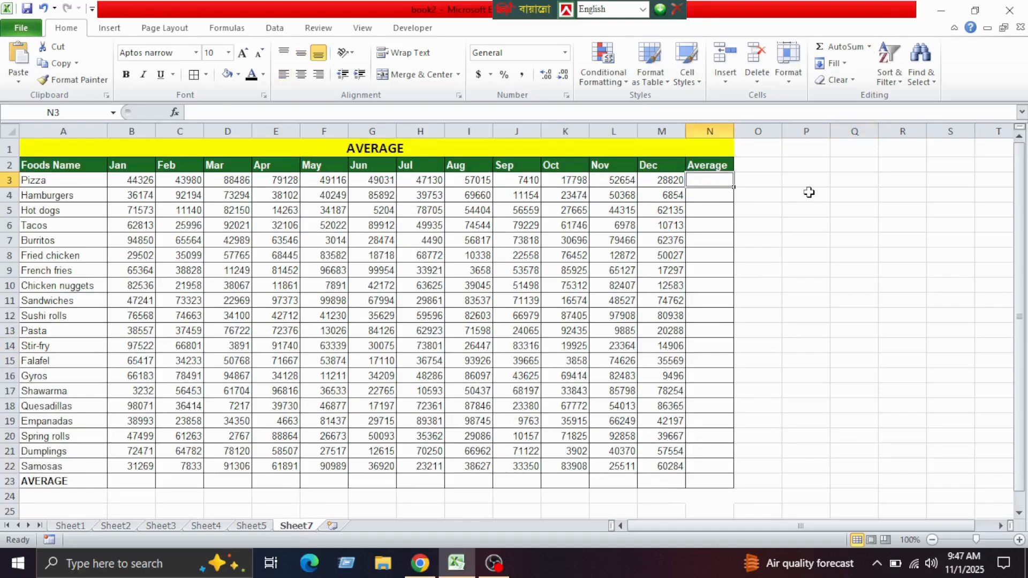
text(=)
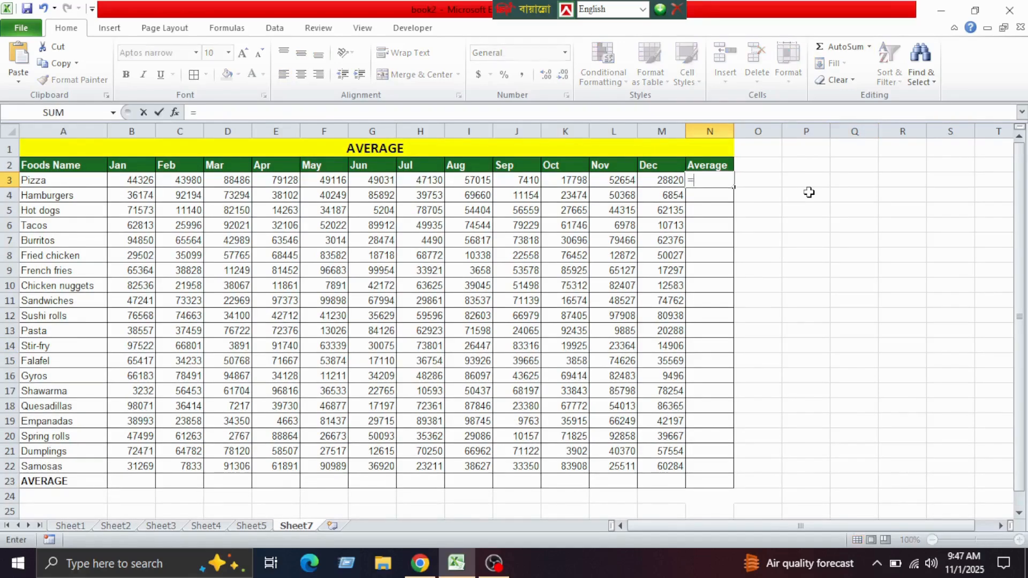
text(a)
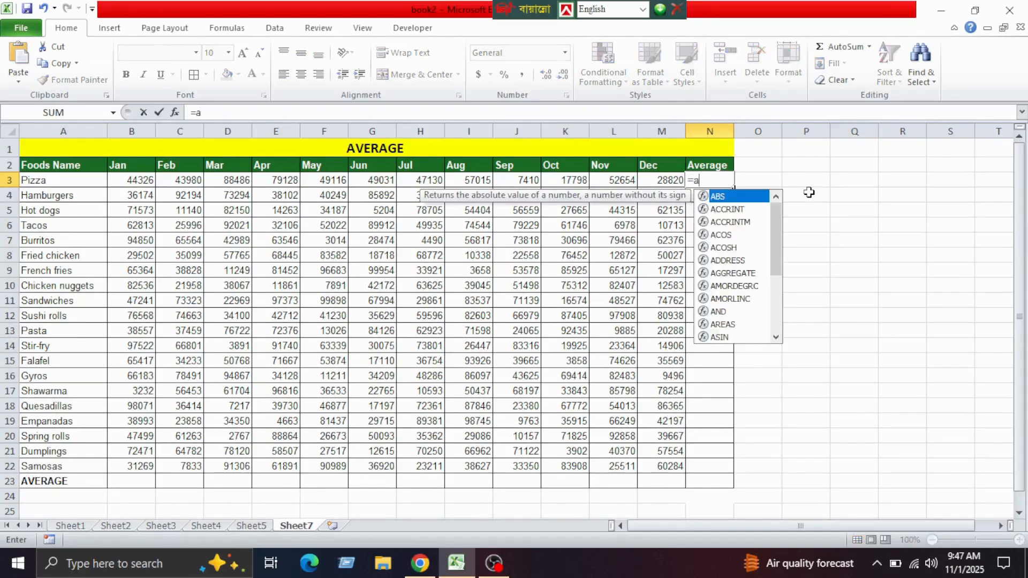
text(v)
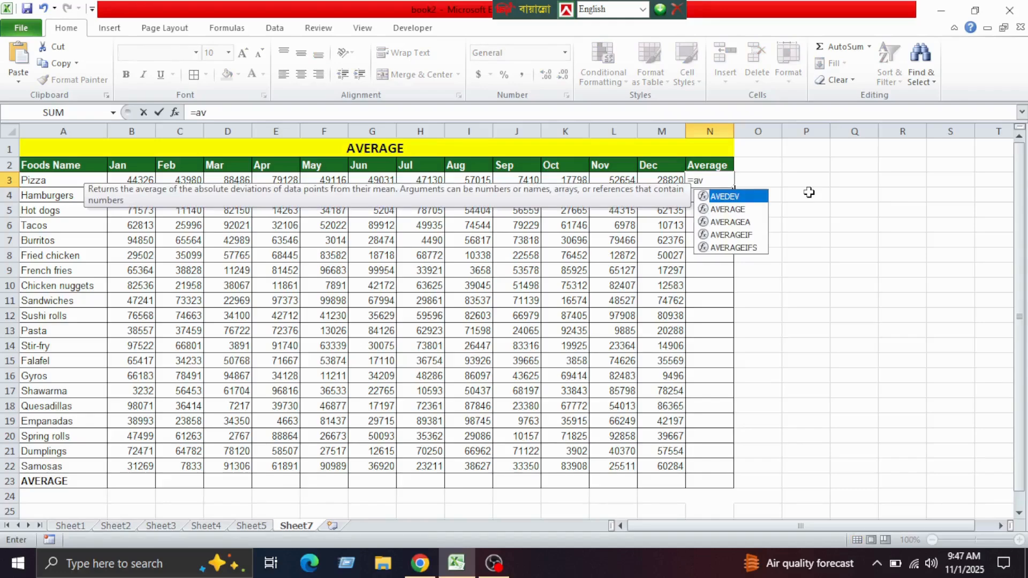
text(erage)
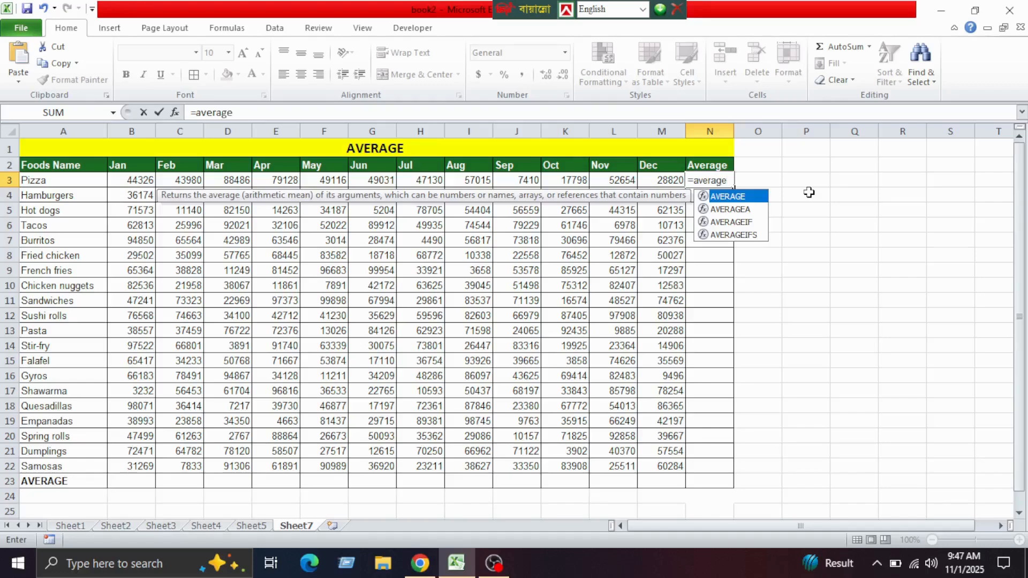
text(()
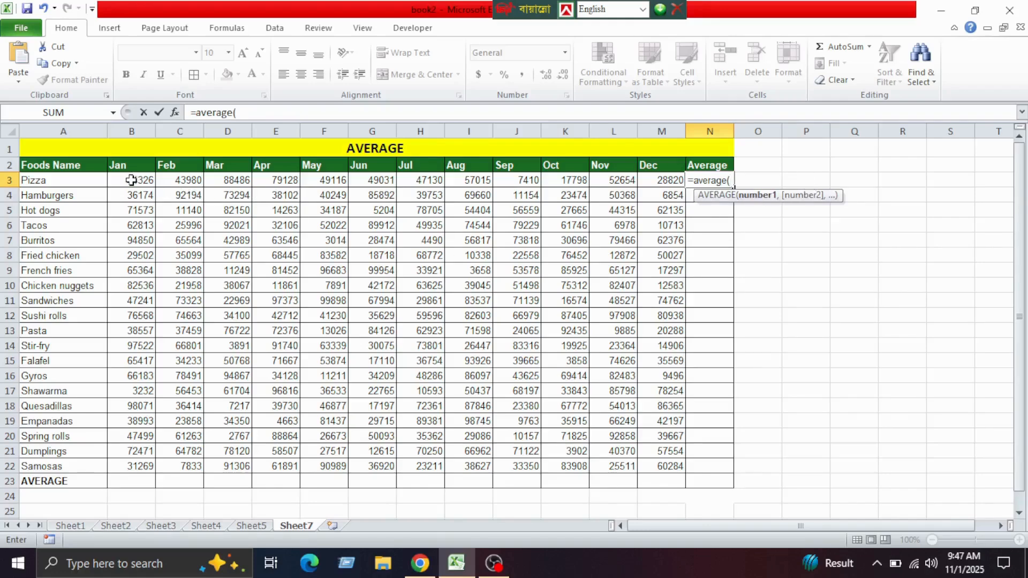
drag(131, 180, 659, 186)
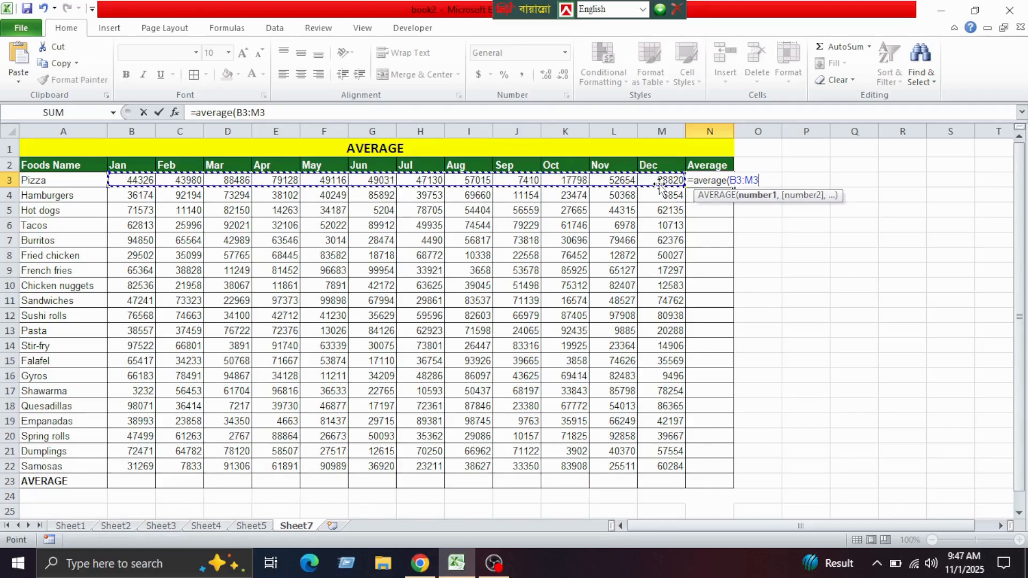
text())
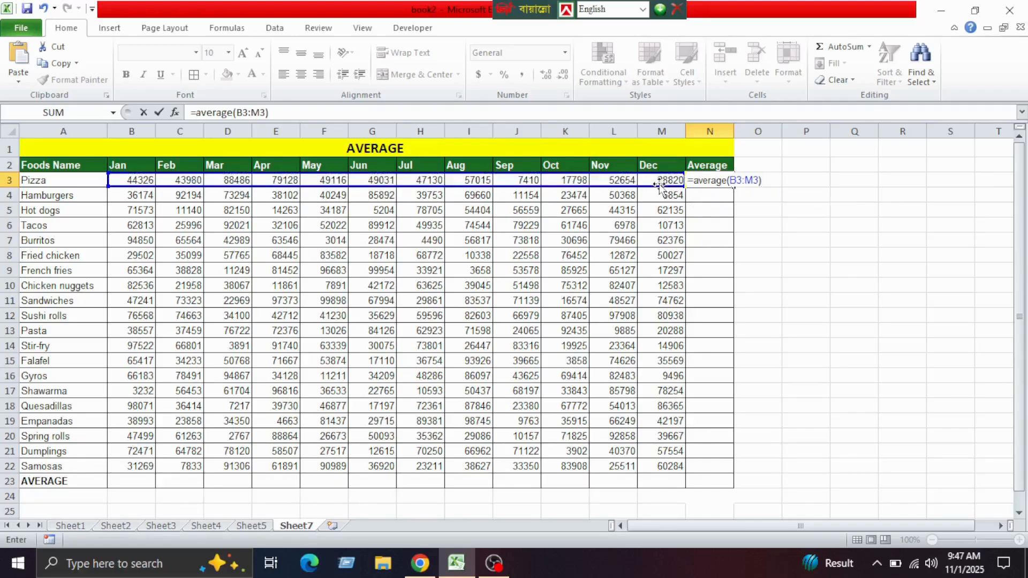
key(Return)
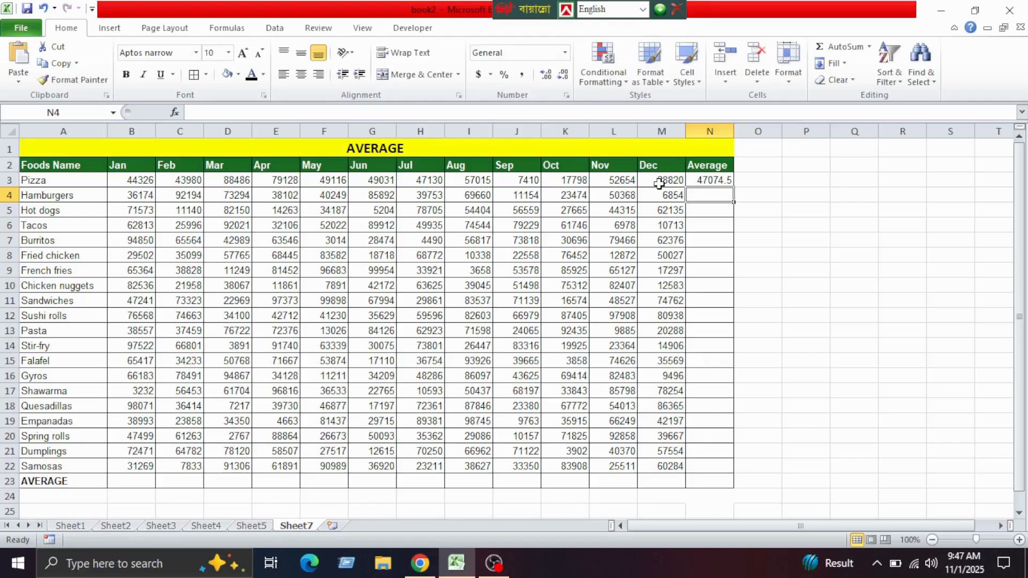
Step: Fill the N3 average formula down the column to N23 and widen column N slightly
click(714, 180)
double_click(734, 187)
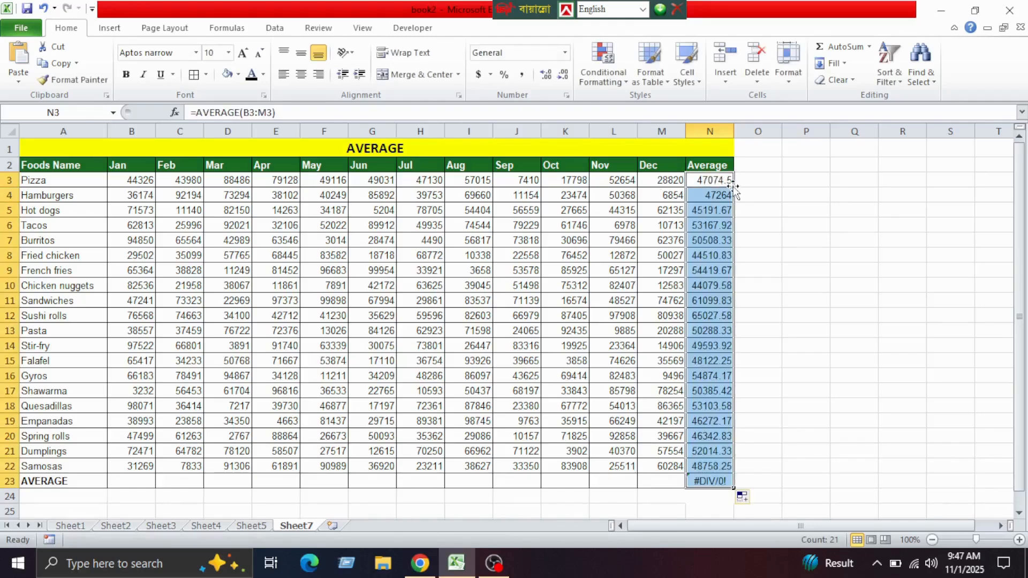
drag(734, 129, 739, 129)
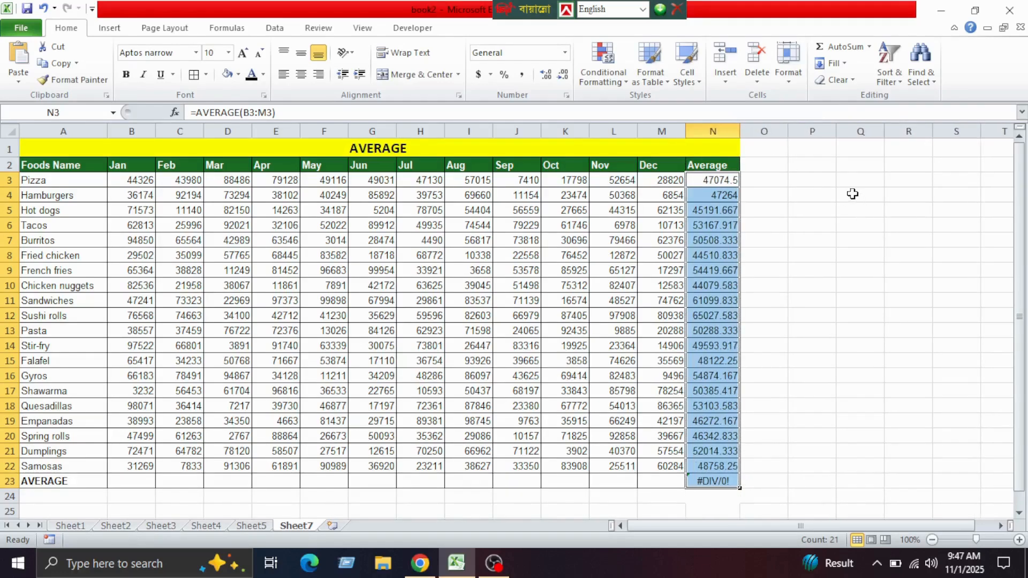
Step: Clear the formula from cell N23 in the AVERAGE row
click(857, 410)
click(727, 482)
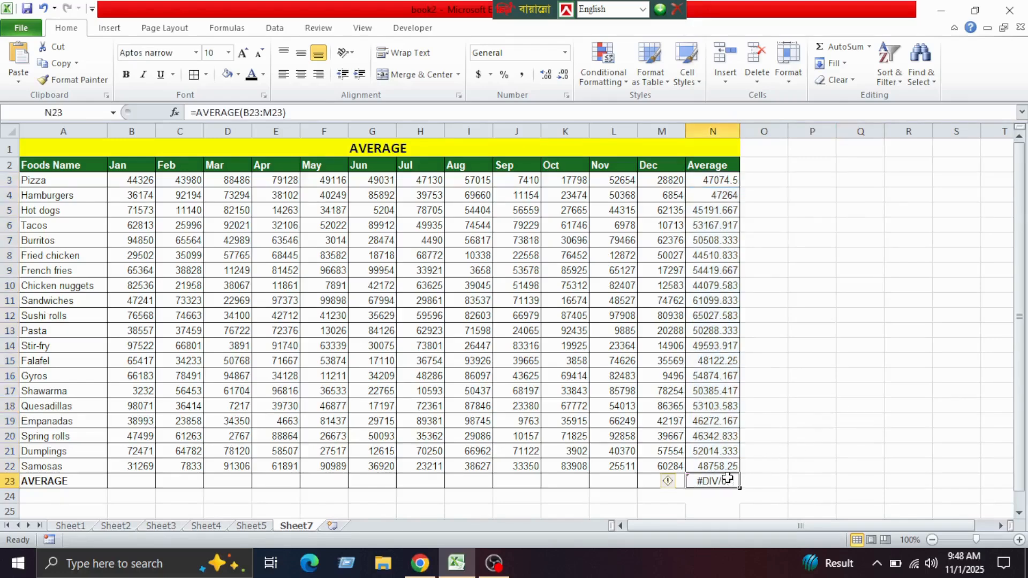
key(BackSpace)
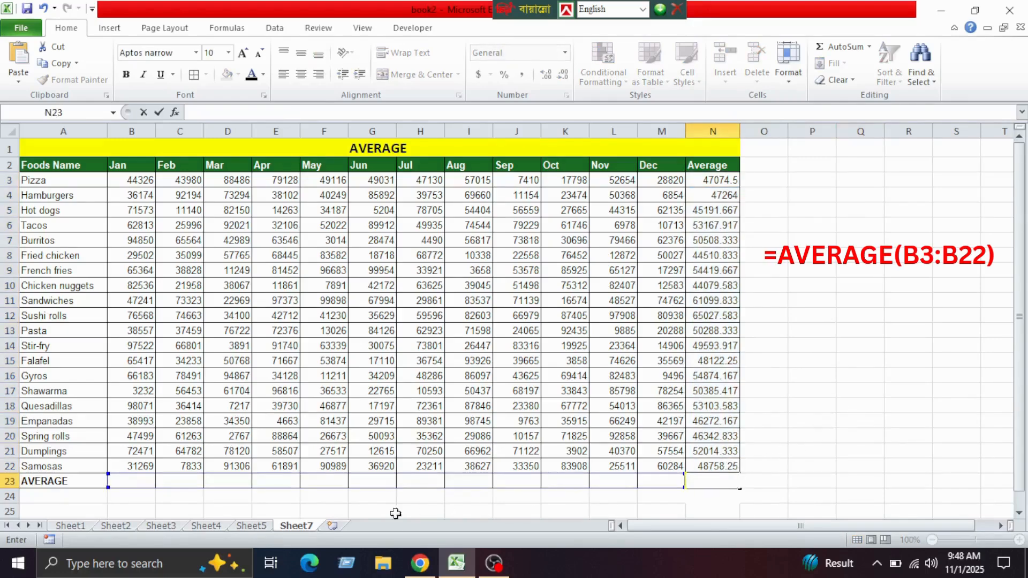
Step: Enter =AVERAGE(B3:B22) in B23 to average the January column
click(134, 482)
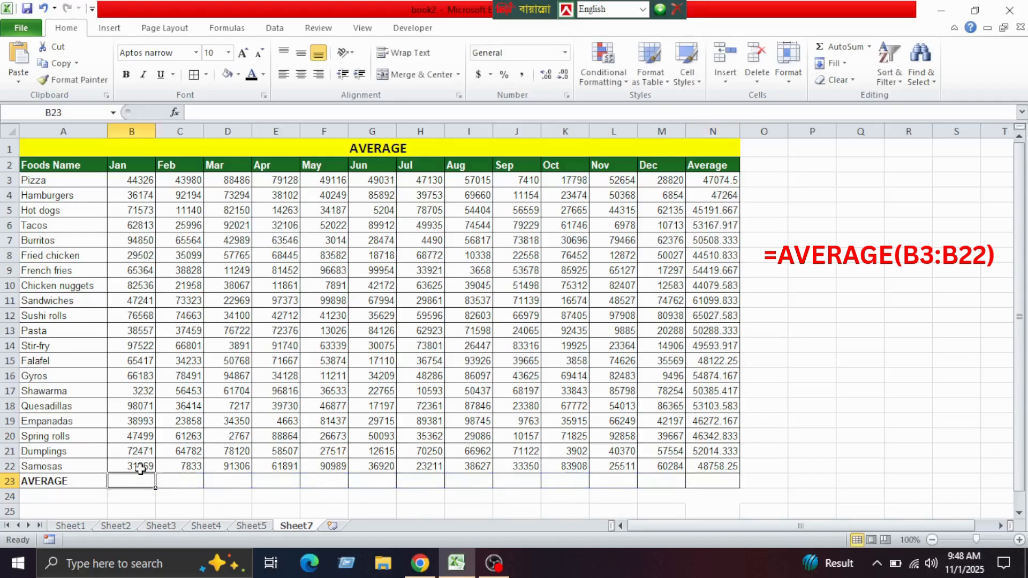
text(=a)
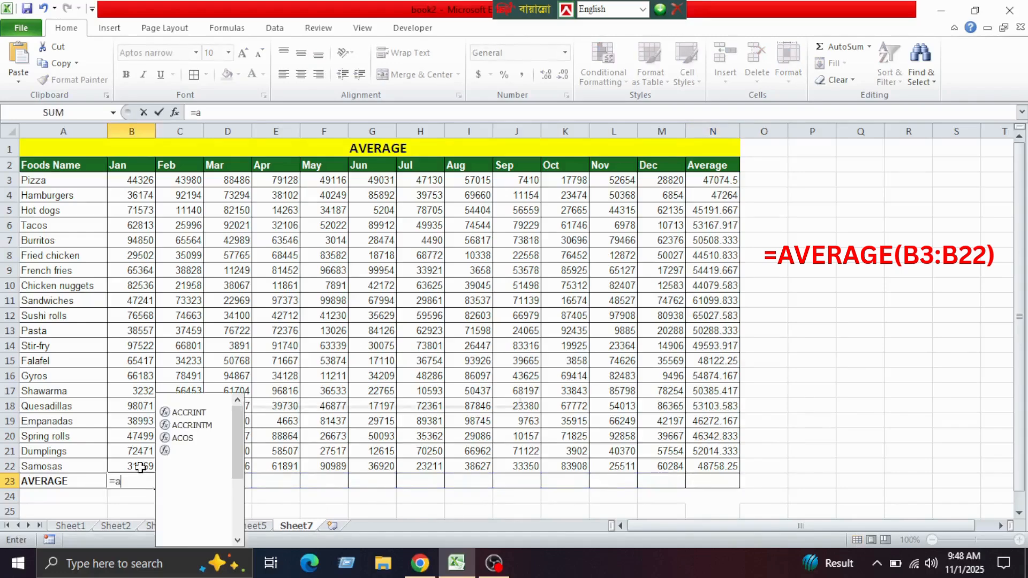
text(v)
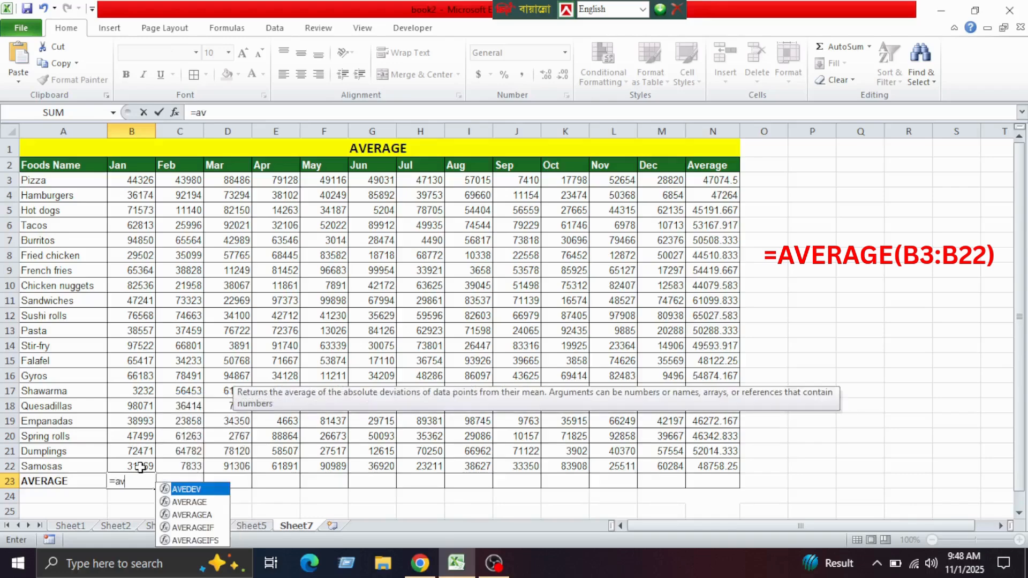
double_click(190, 502)
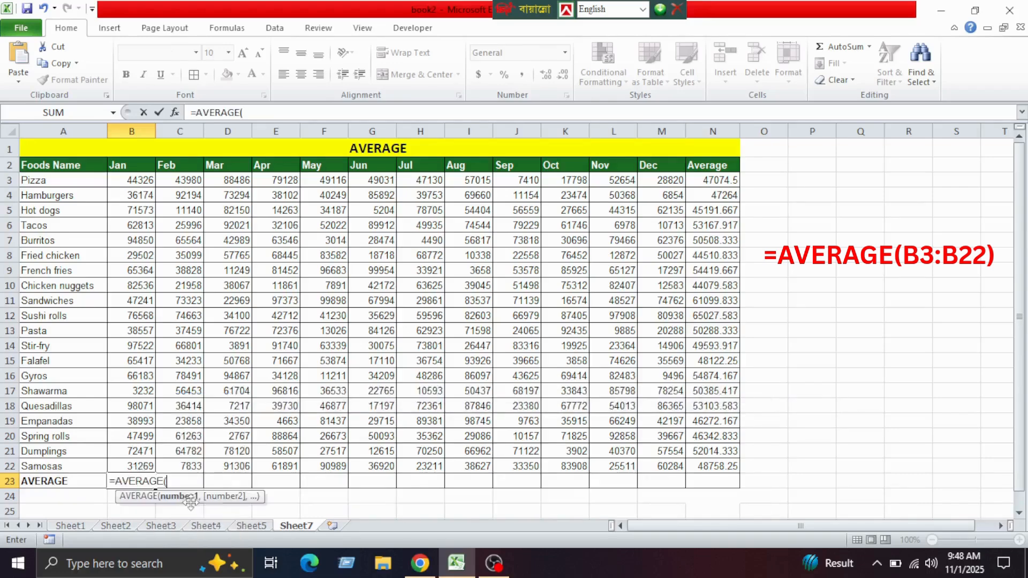
drag(127, 180, 133, 461)
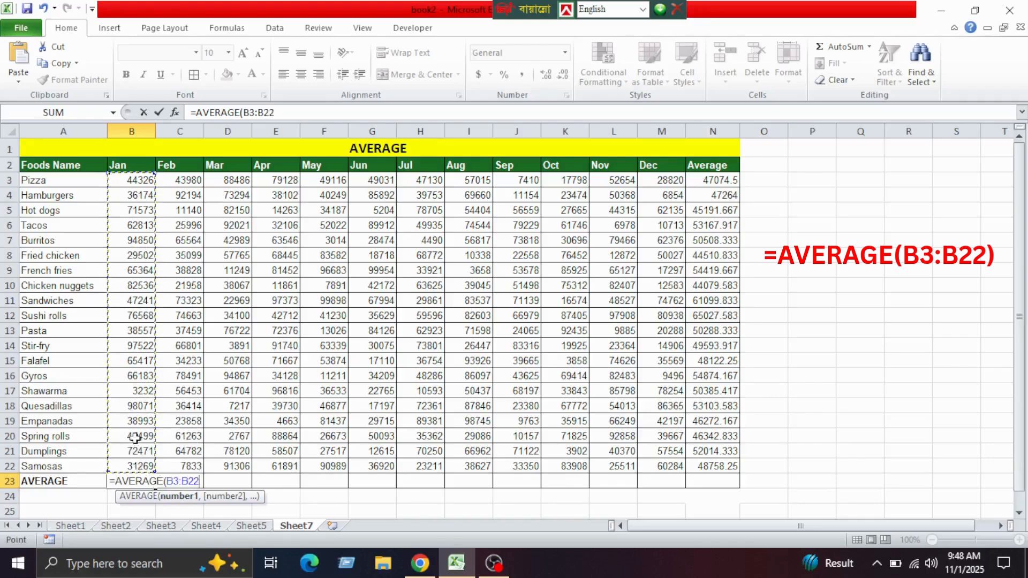
key(Return)
Step: Fill the B23 average formula across the row to N23 and widen column N slightly more
click(142, 478)
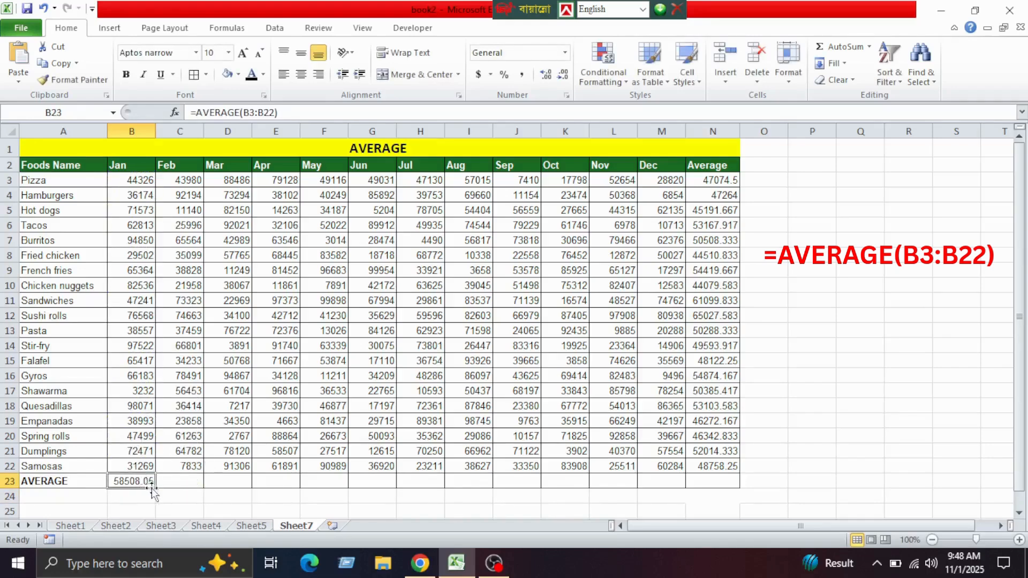
drag(155, 489, 719, 476)
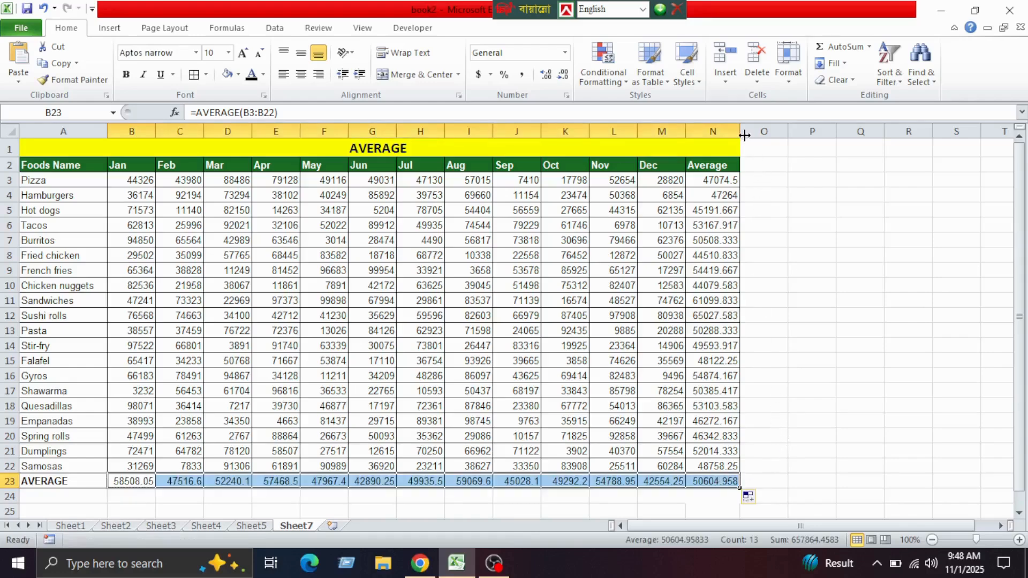
drag(742, 127, 749, 127)
click(829, 286)
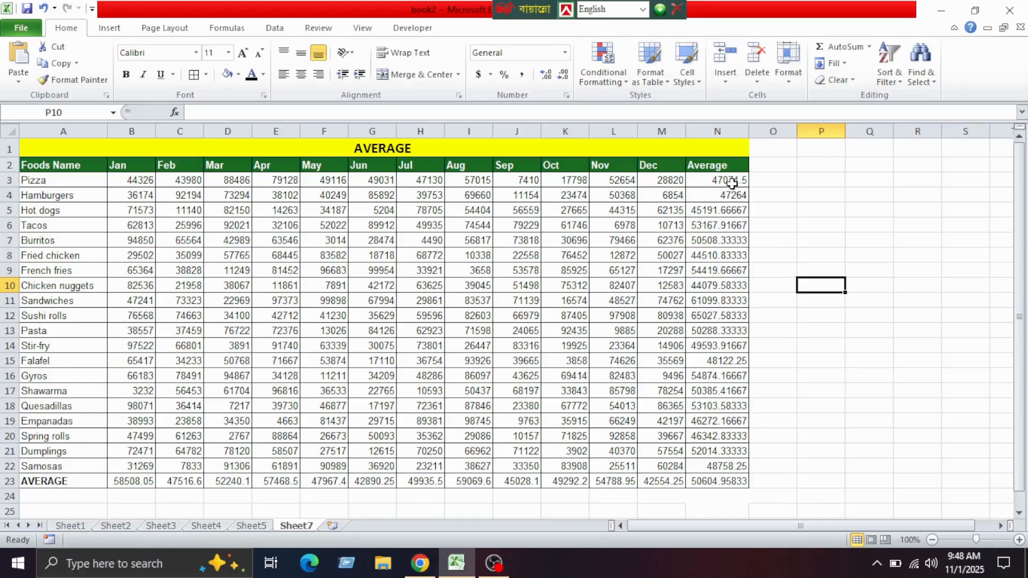
Step: Clear the contents of the Average column from N3 to N22
drag(731, 183, 722, 465)
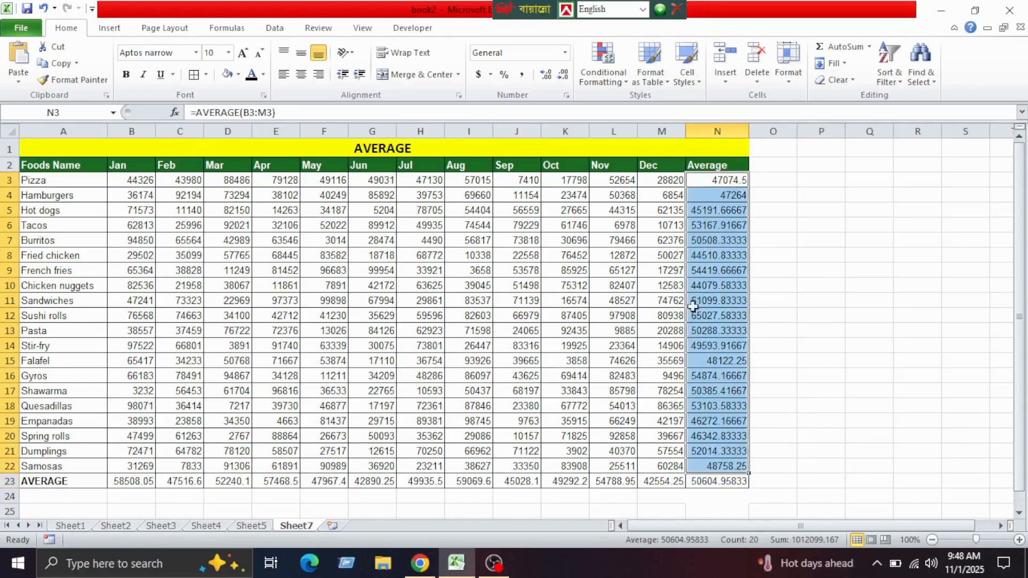
right_click(723, 214)
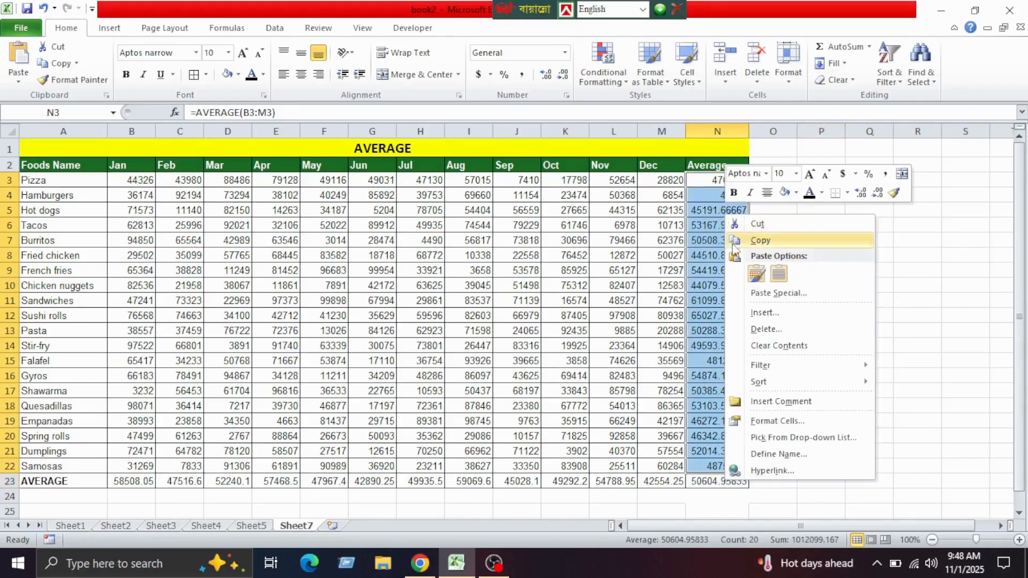
click(760, 347)
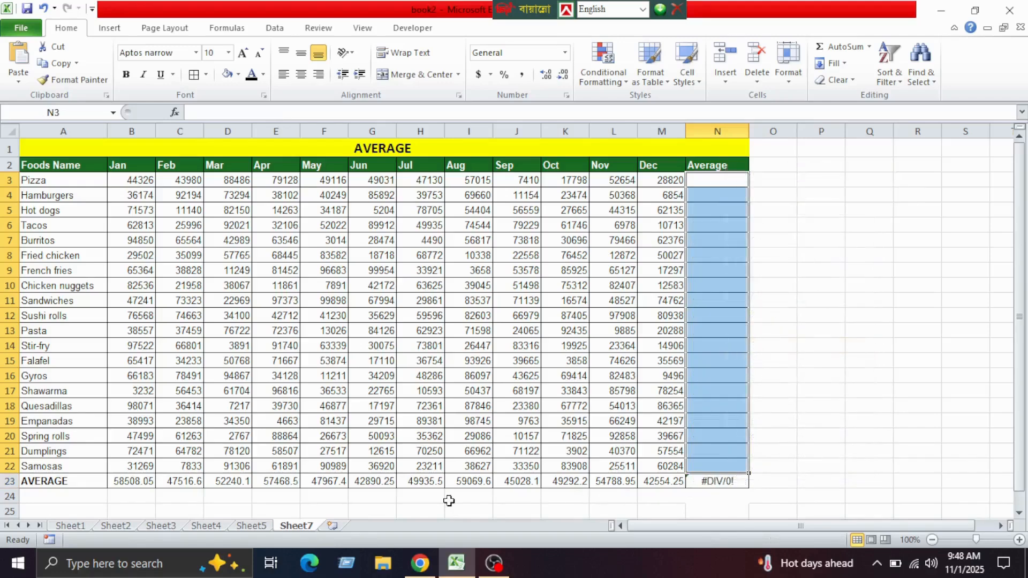
Step: Clear the contents of the AVERAGE row from B23 to N23
drag(132, 481, 693, 478)
right_click(695, 480)
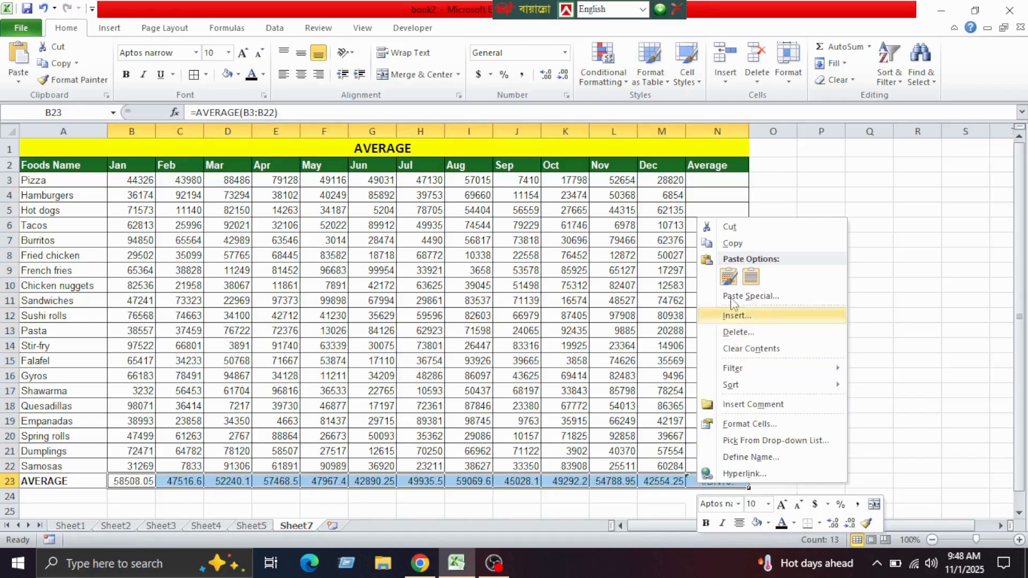
click(749, 348)
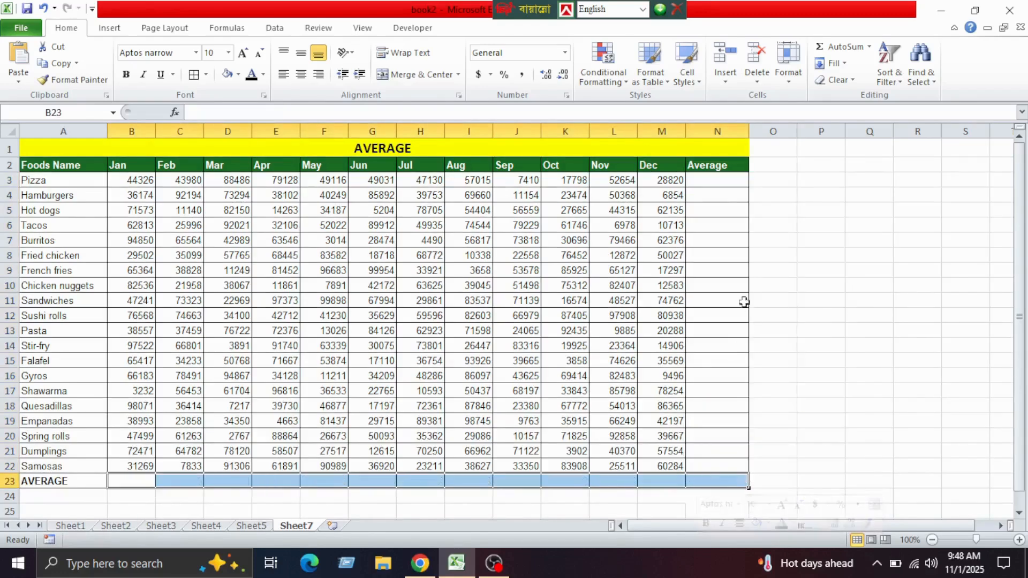
Step: Enter =AVERAGE(B3:M3) in N3 again and fill the formula down to N22, leaving row 23 out
click(722, 184)
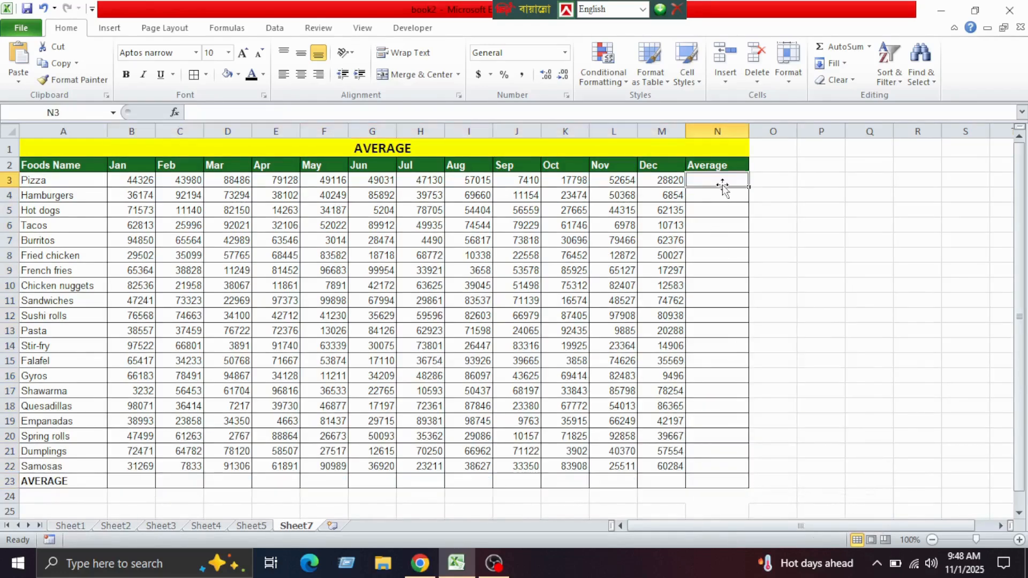
text(=a)
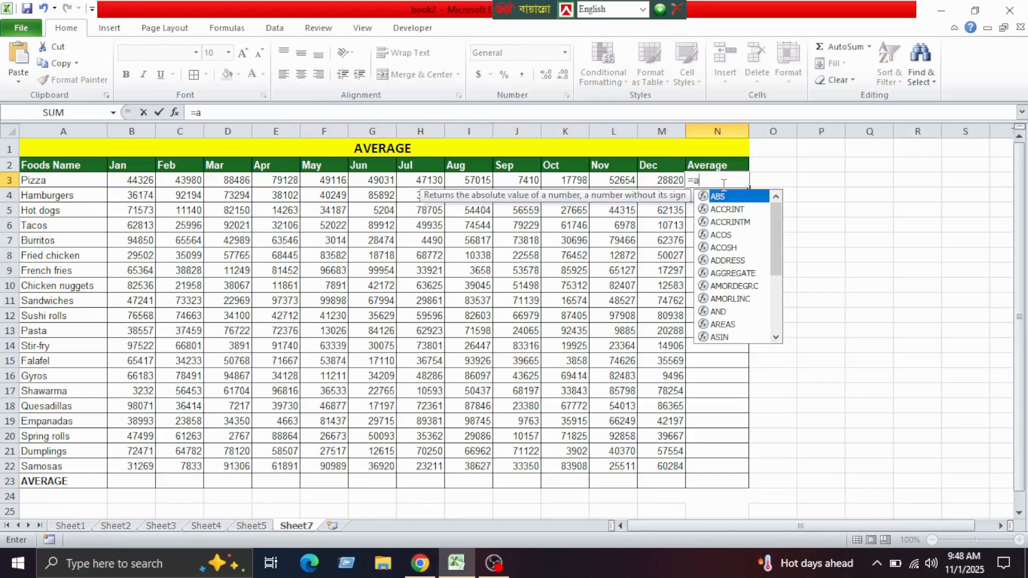
text(ver)
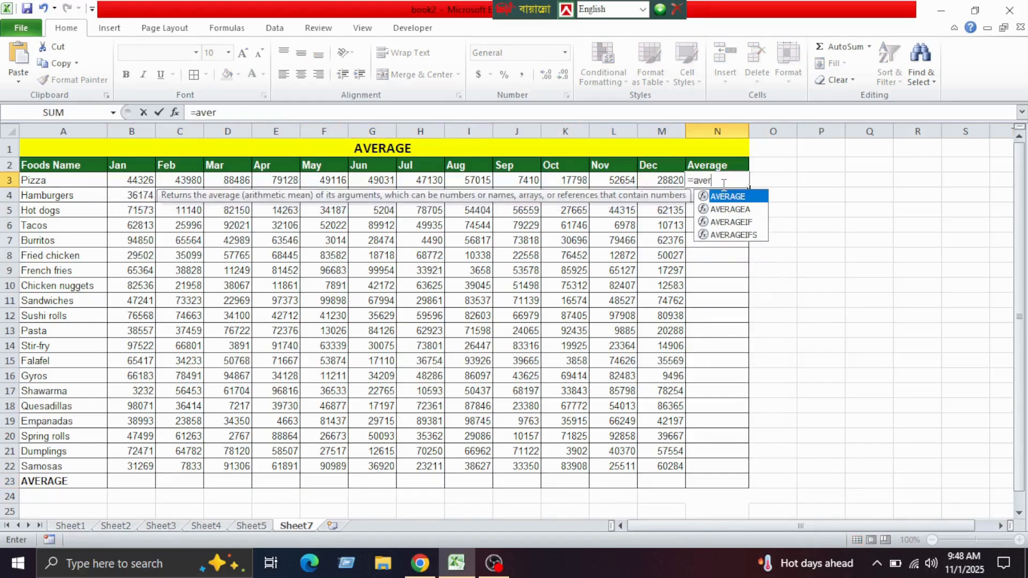
double_click(740, 200)
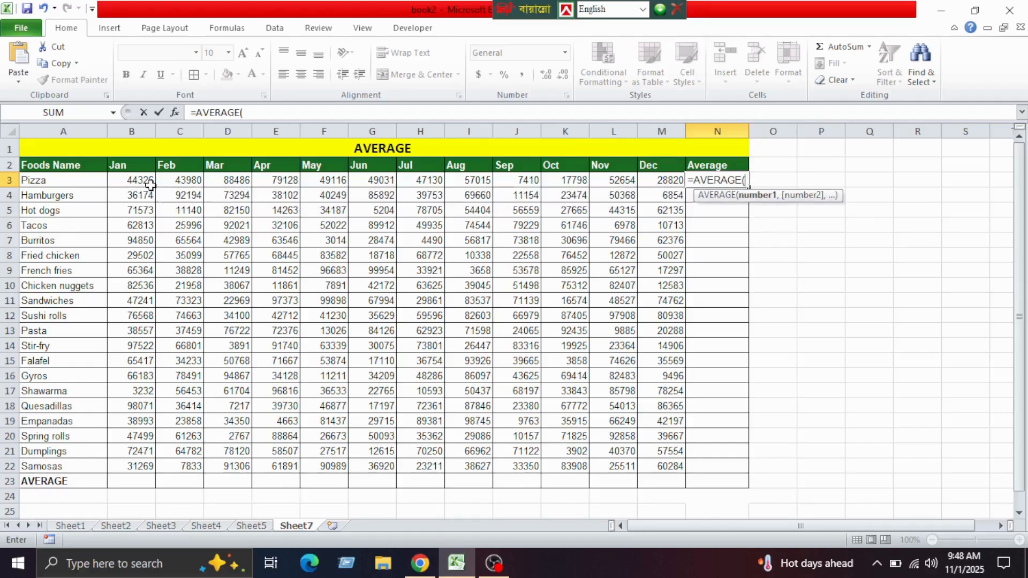
drag(138, 181, 642, 181)
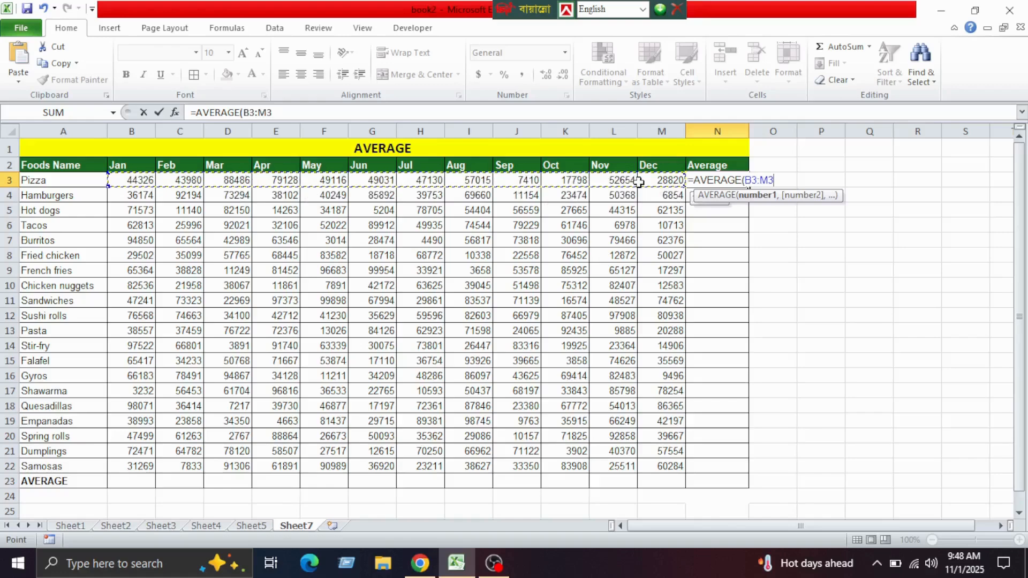
key(Return)
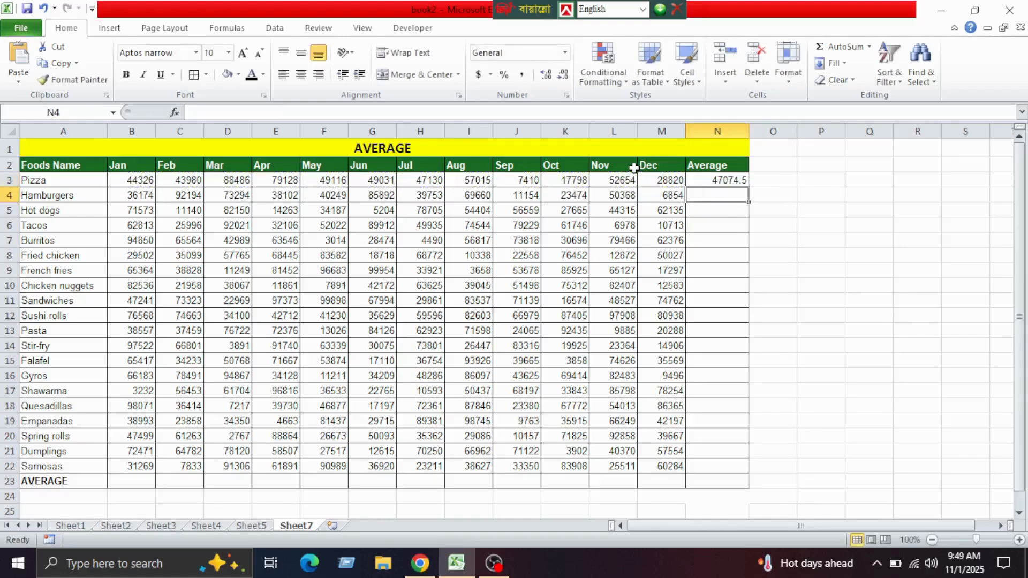
click(725, 180)
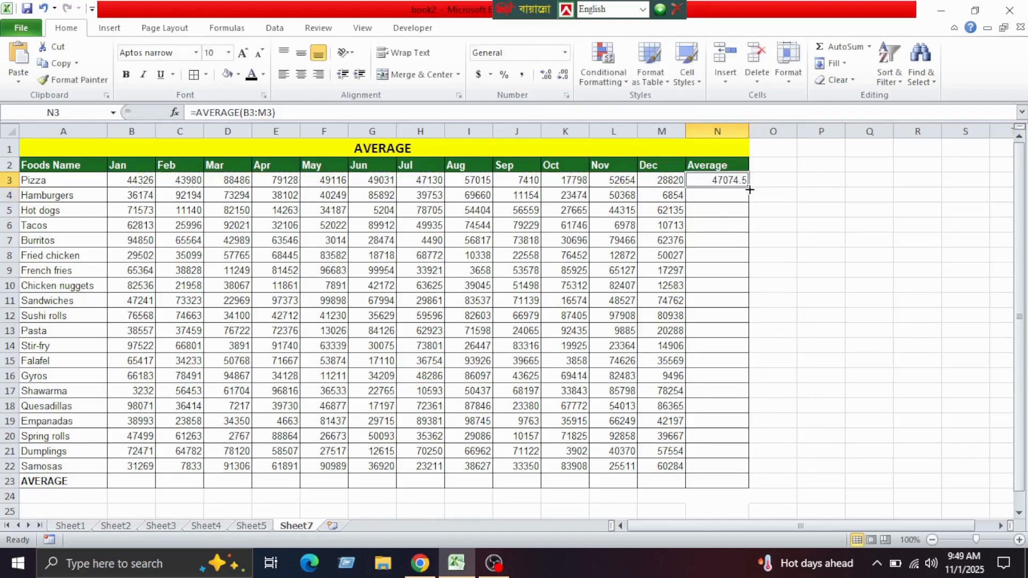
drag(747, 188, 749, 468)
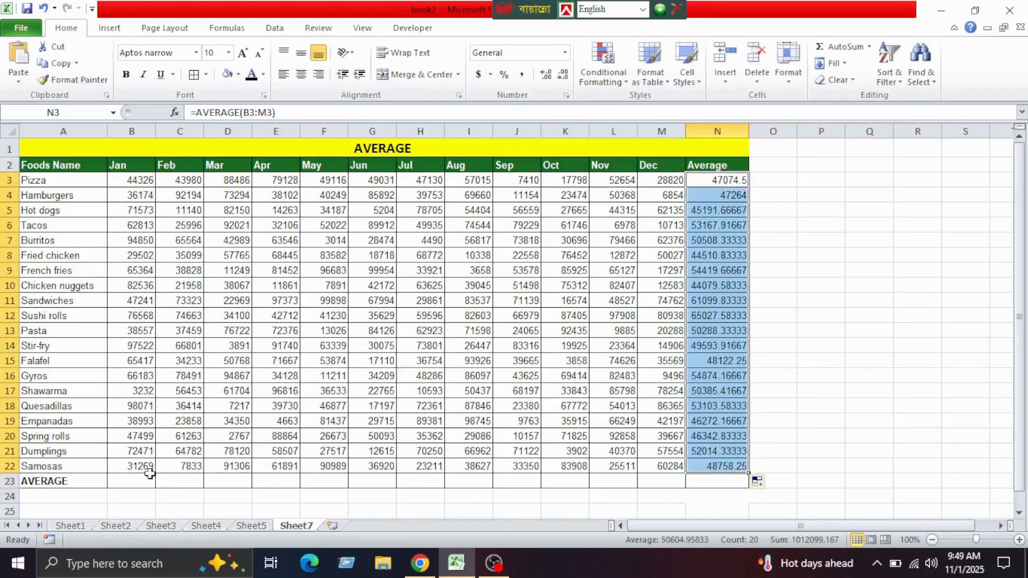
Step: Enter =AVERAGE(B3:B22) in B23 to average the January figures
click(137, 481)
text(=)
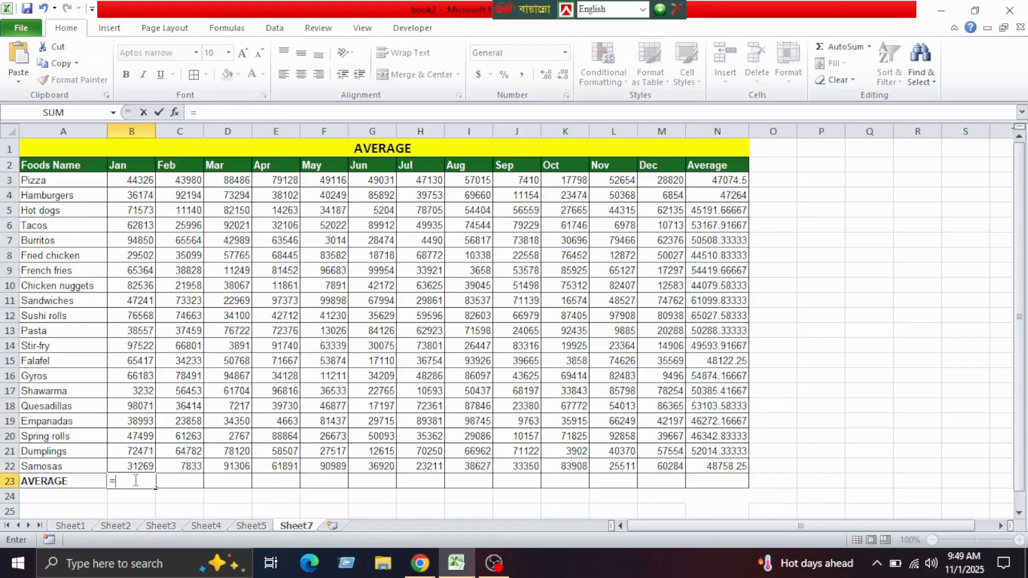
text(aver)
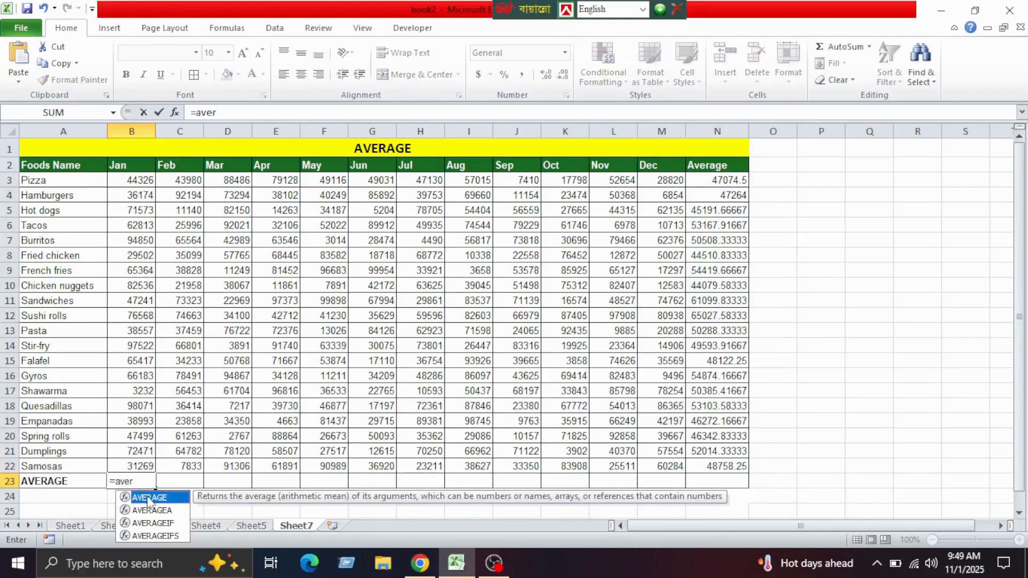
double_click(149, 499)
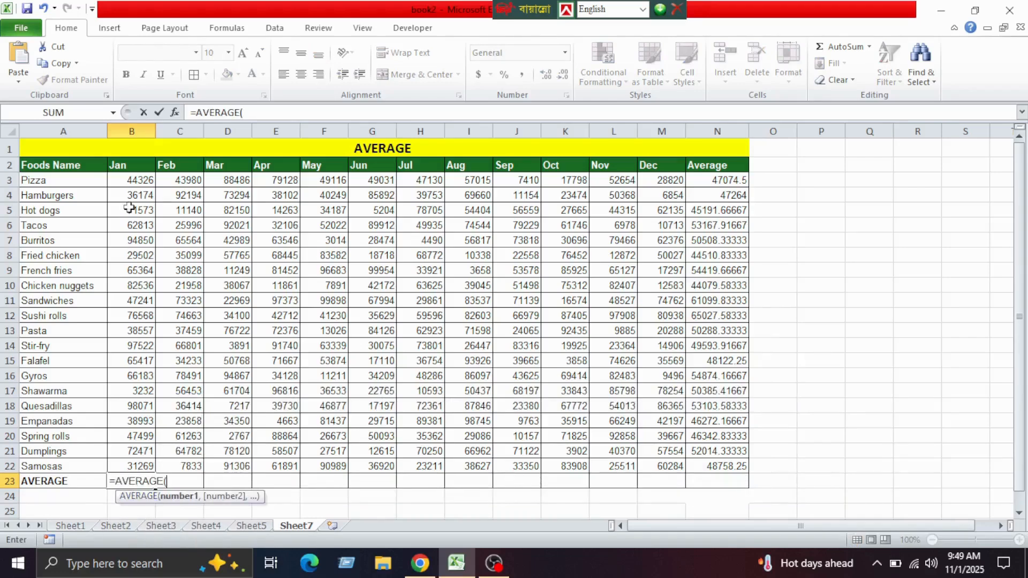
drag(139, 182, 146, 463)
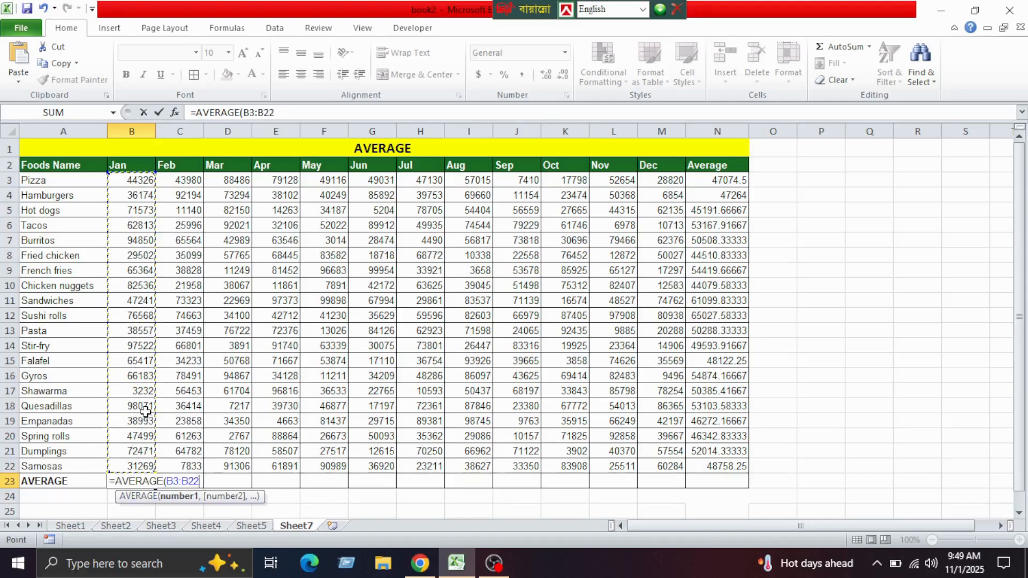
key(Return)
Step: Fill the January average formula in B23 across the AVERAGE row to N23 and deselect the range
click(138, 482)
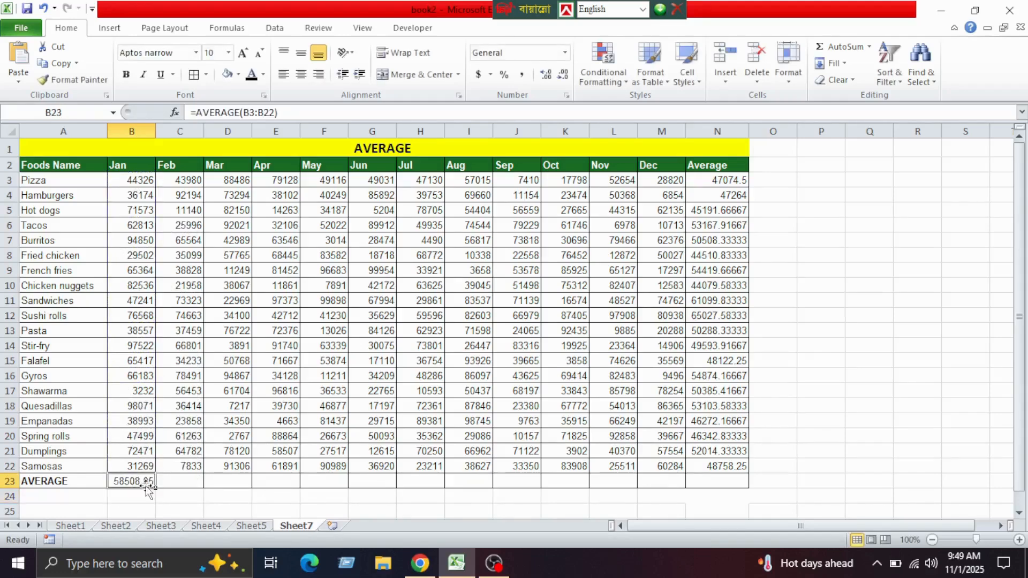
drag(157, 488, 727, 479)
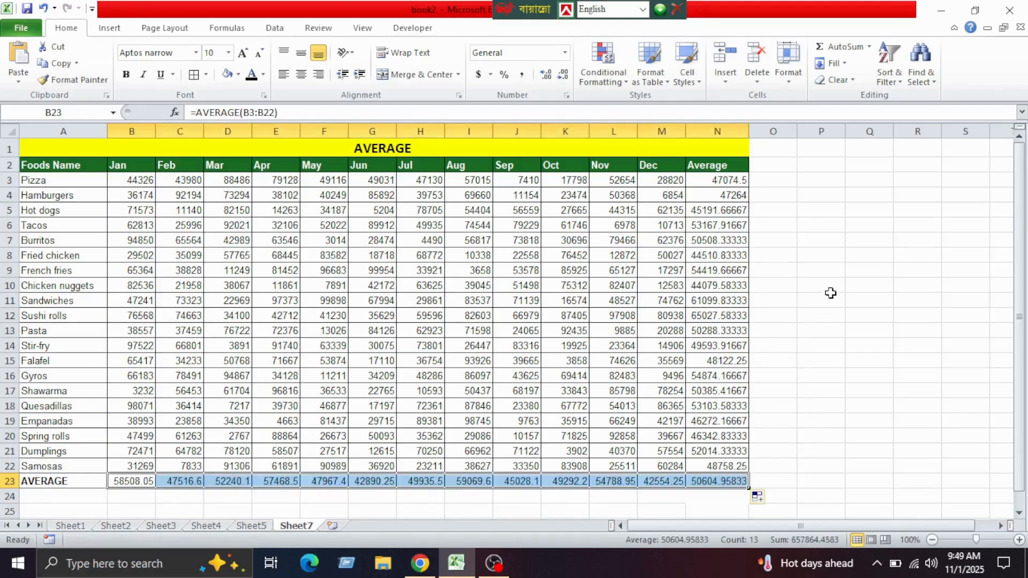
click(855, 328)
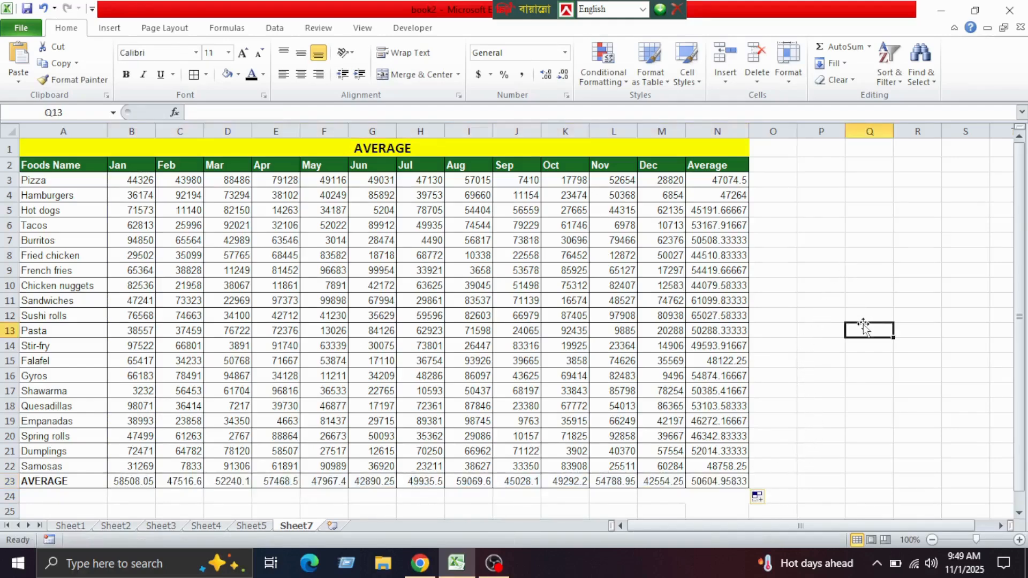